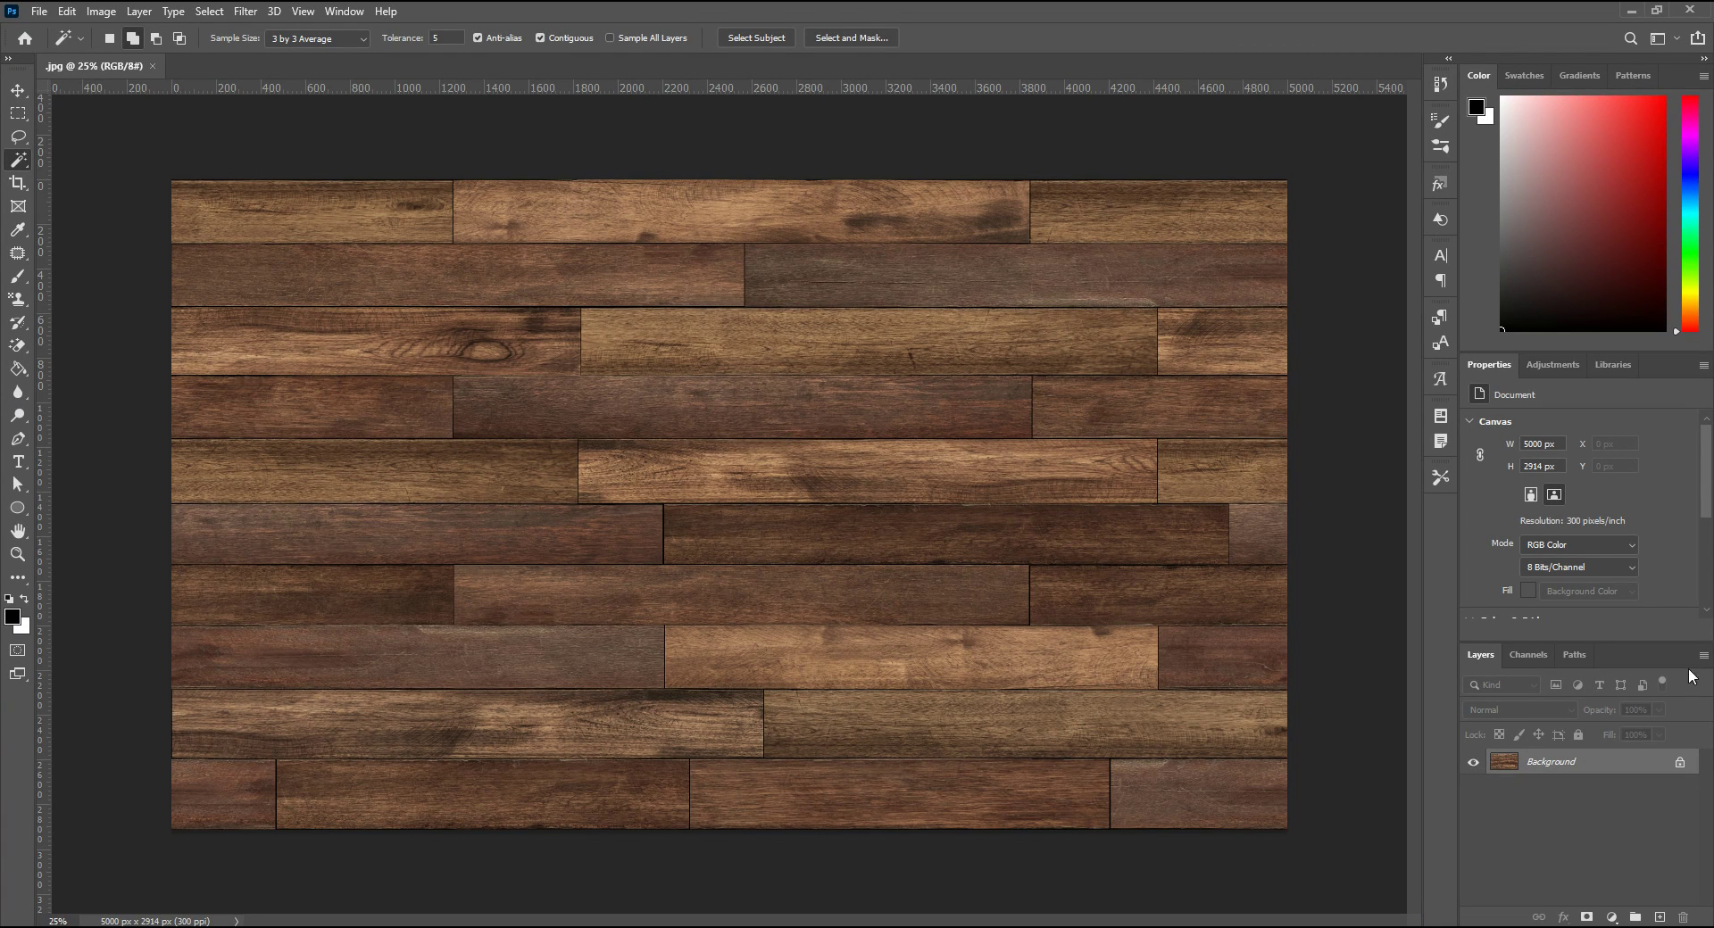
Unlock the Background as Layer 0 and add a relative 5000 px to the canvas width
left_click(1679, 762)
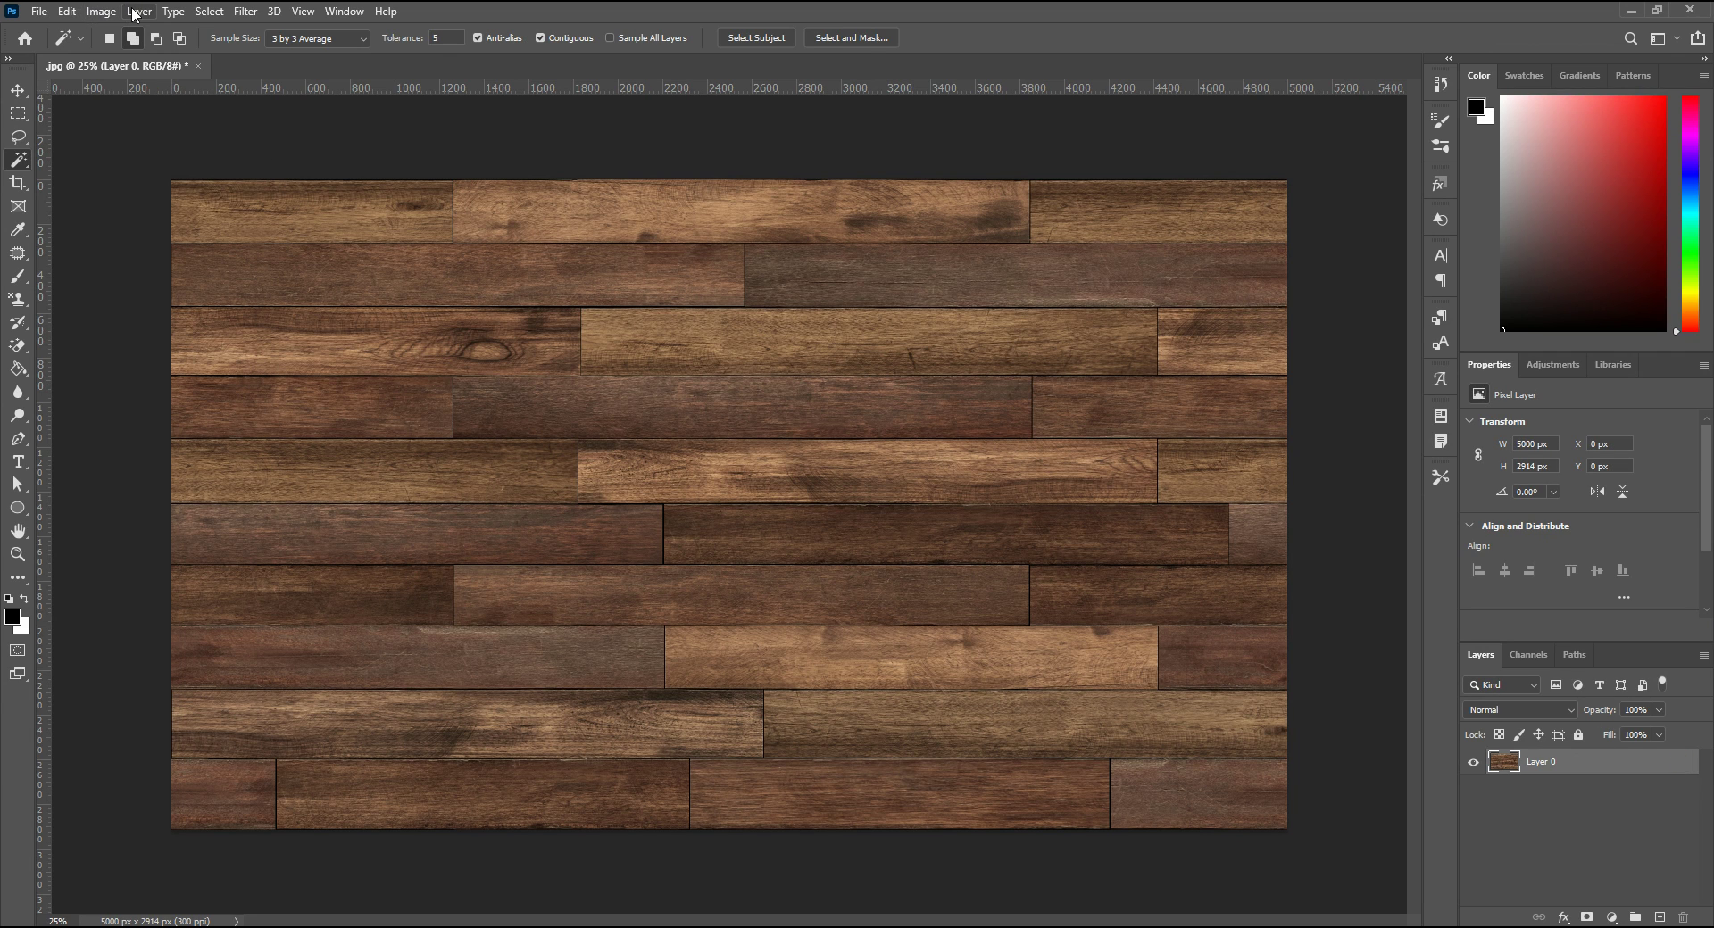
left_click(101, 11)
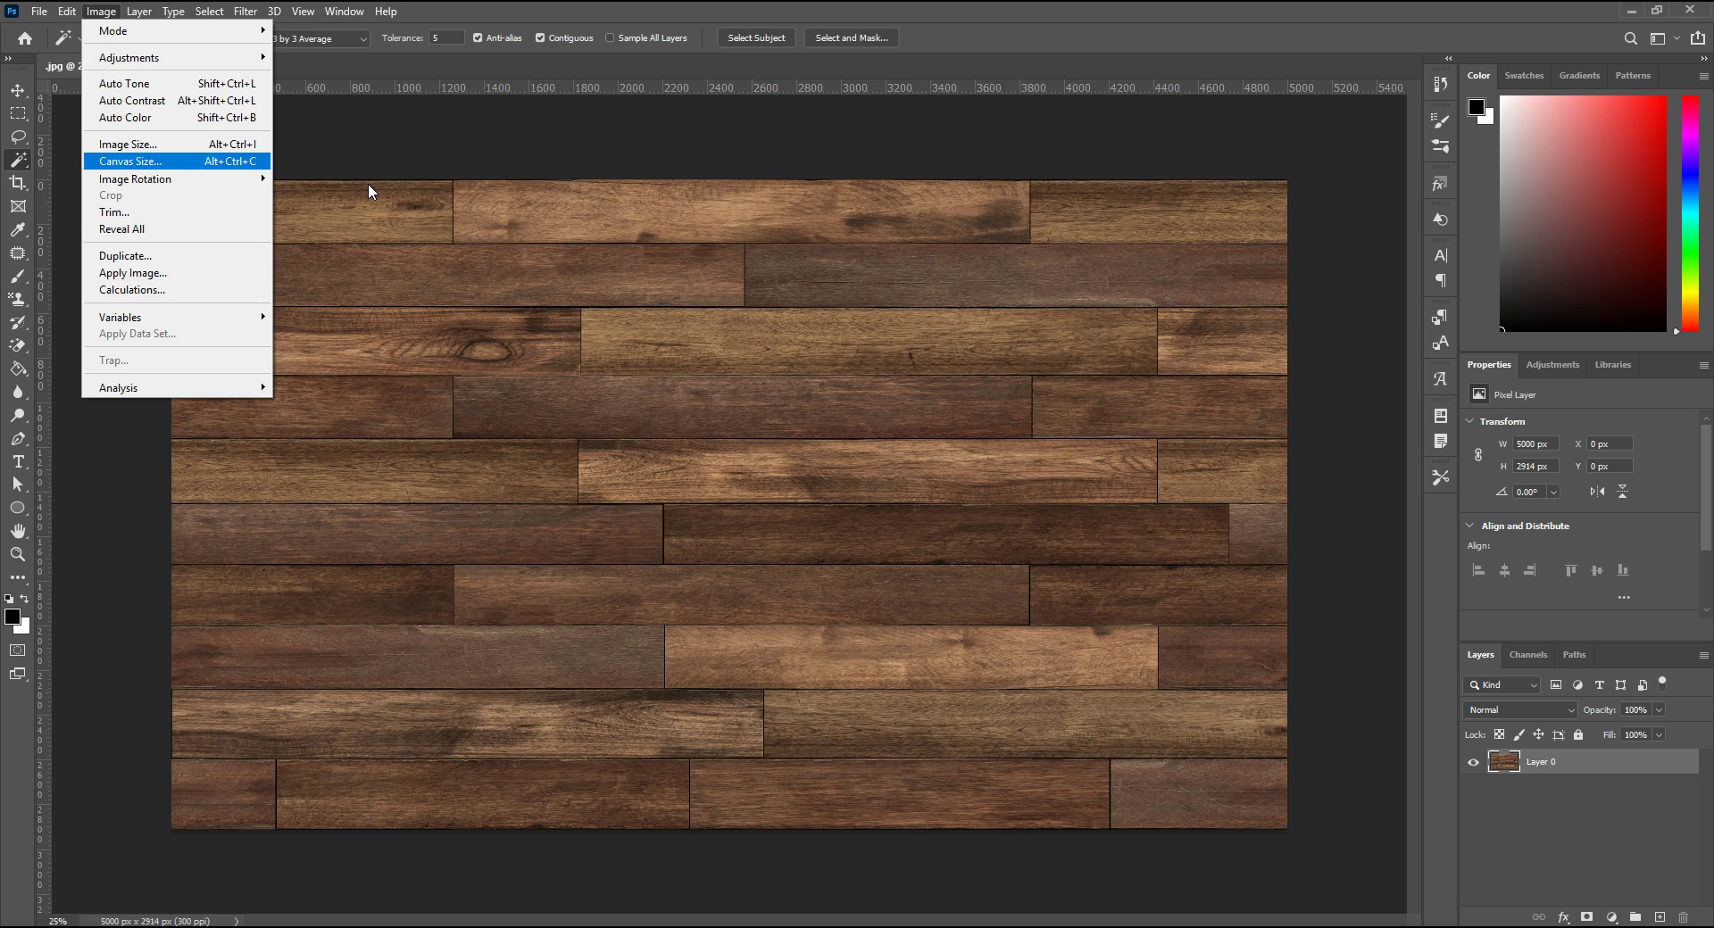
left_click(142, 161)
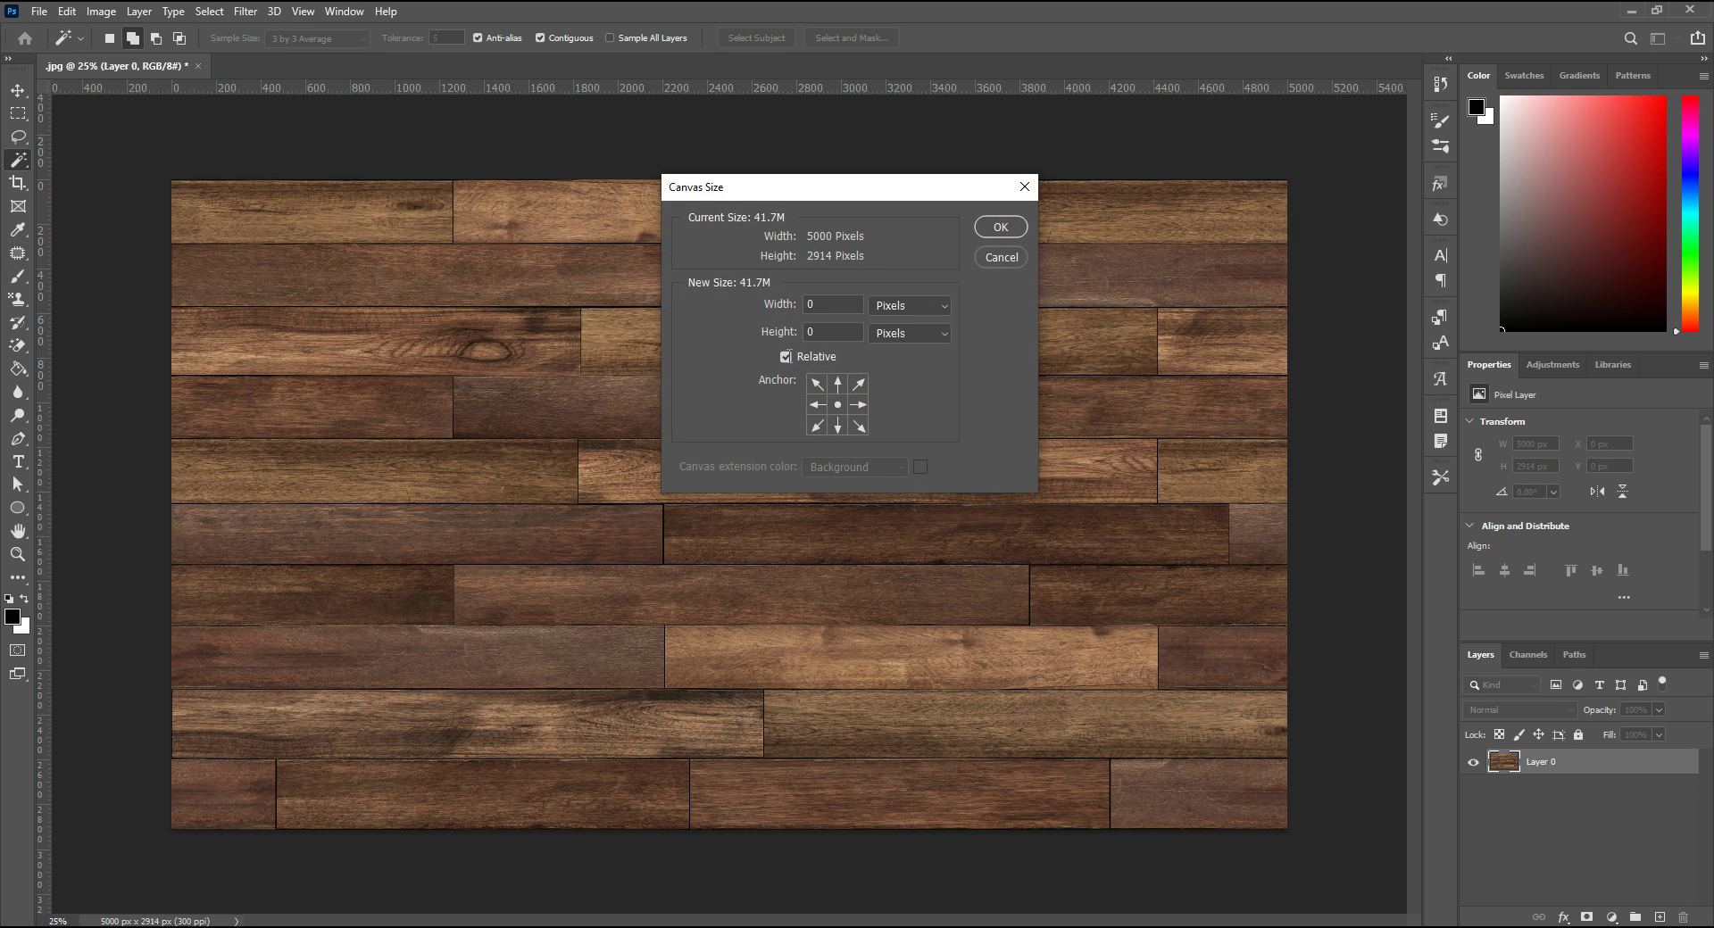
left_click(810, 356)
double_click(817, 305)
right_click(814, 305)
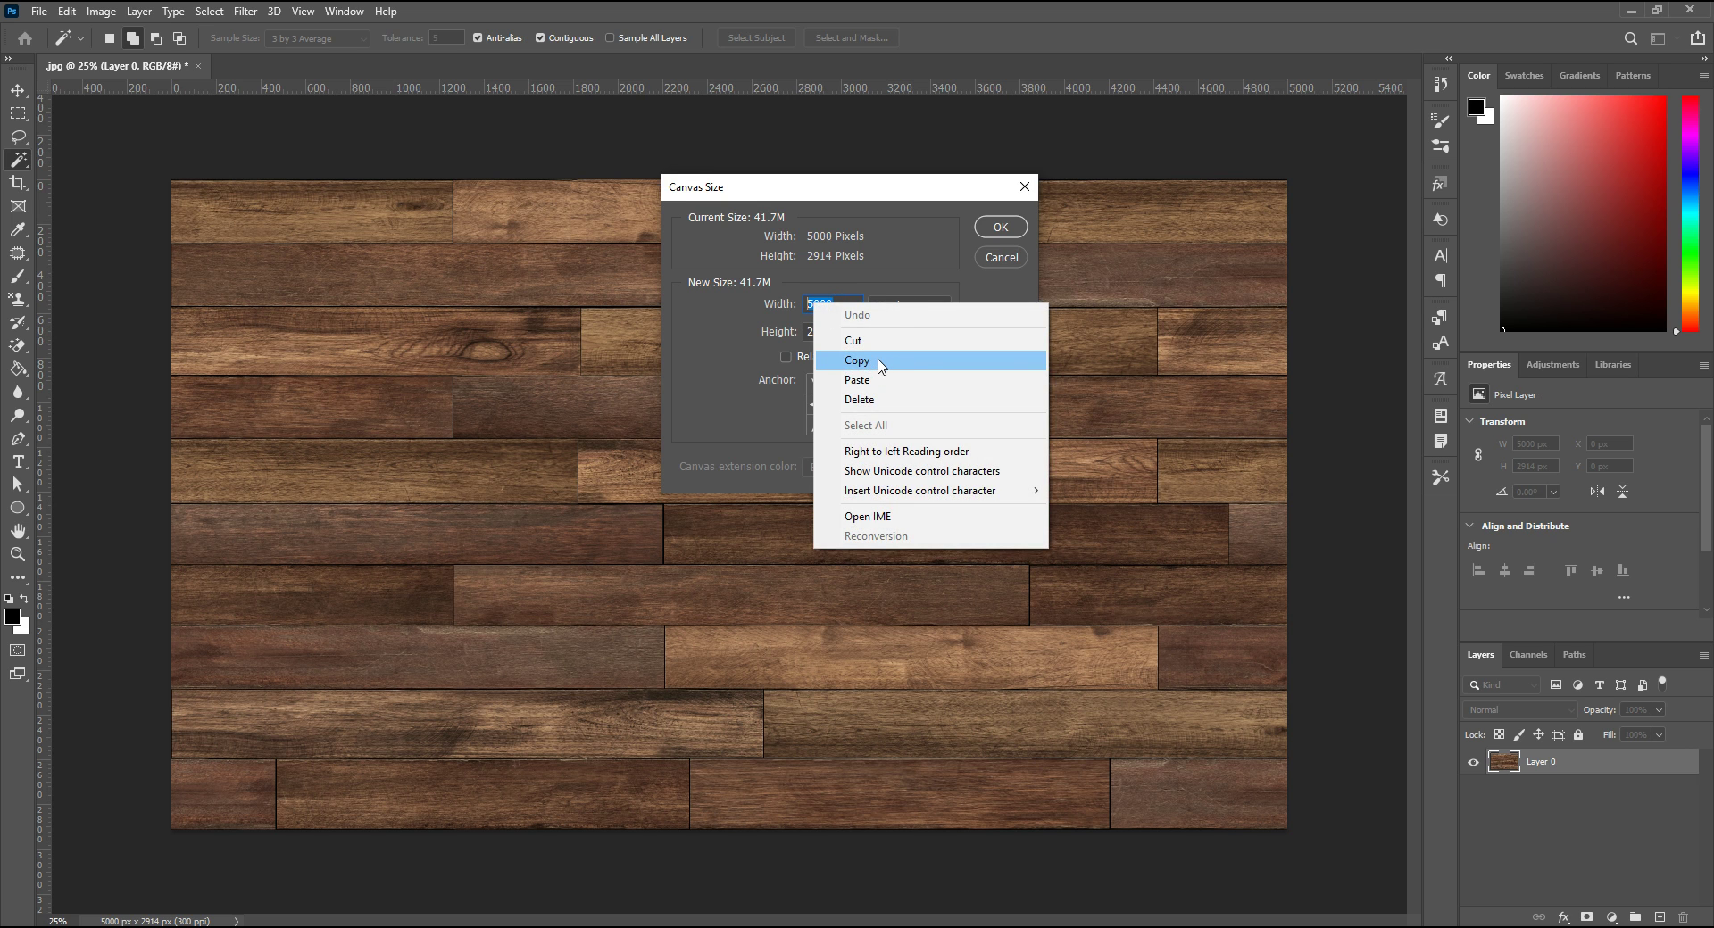
left_click(878, 362)
left_click(785, 358)
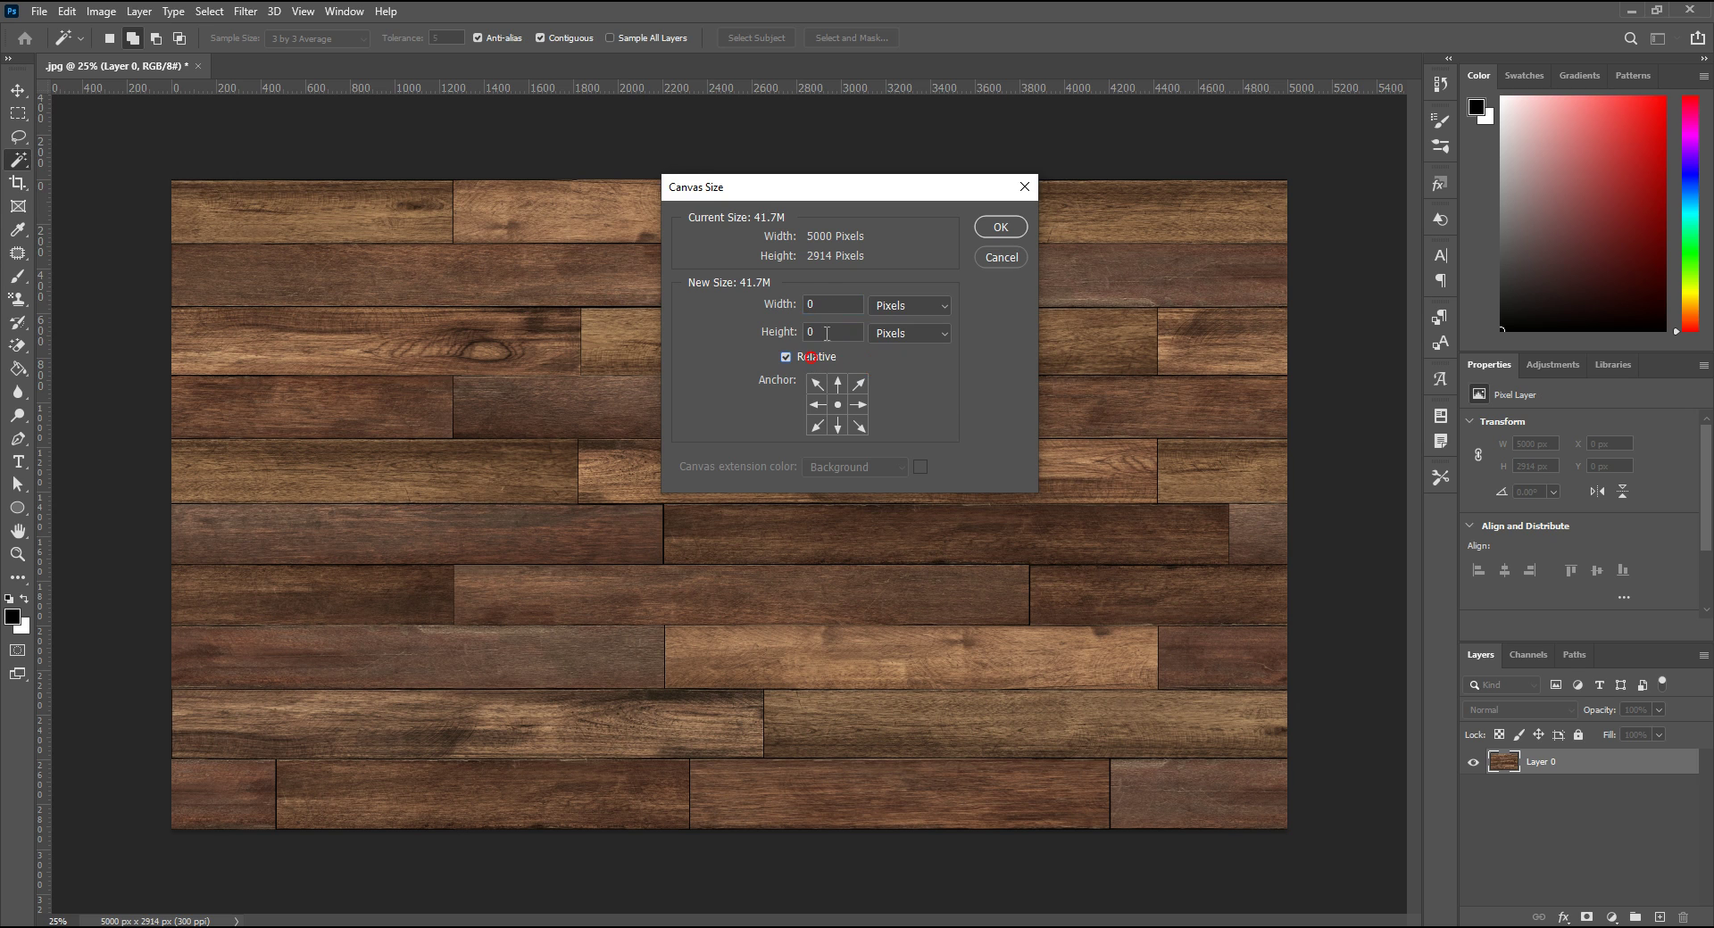
double_click(832, 308)
right_click(828, 310)
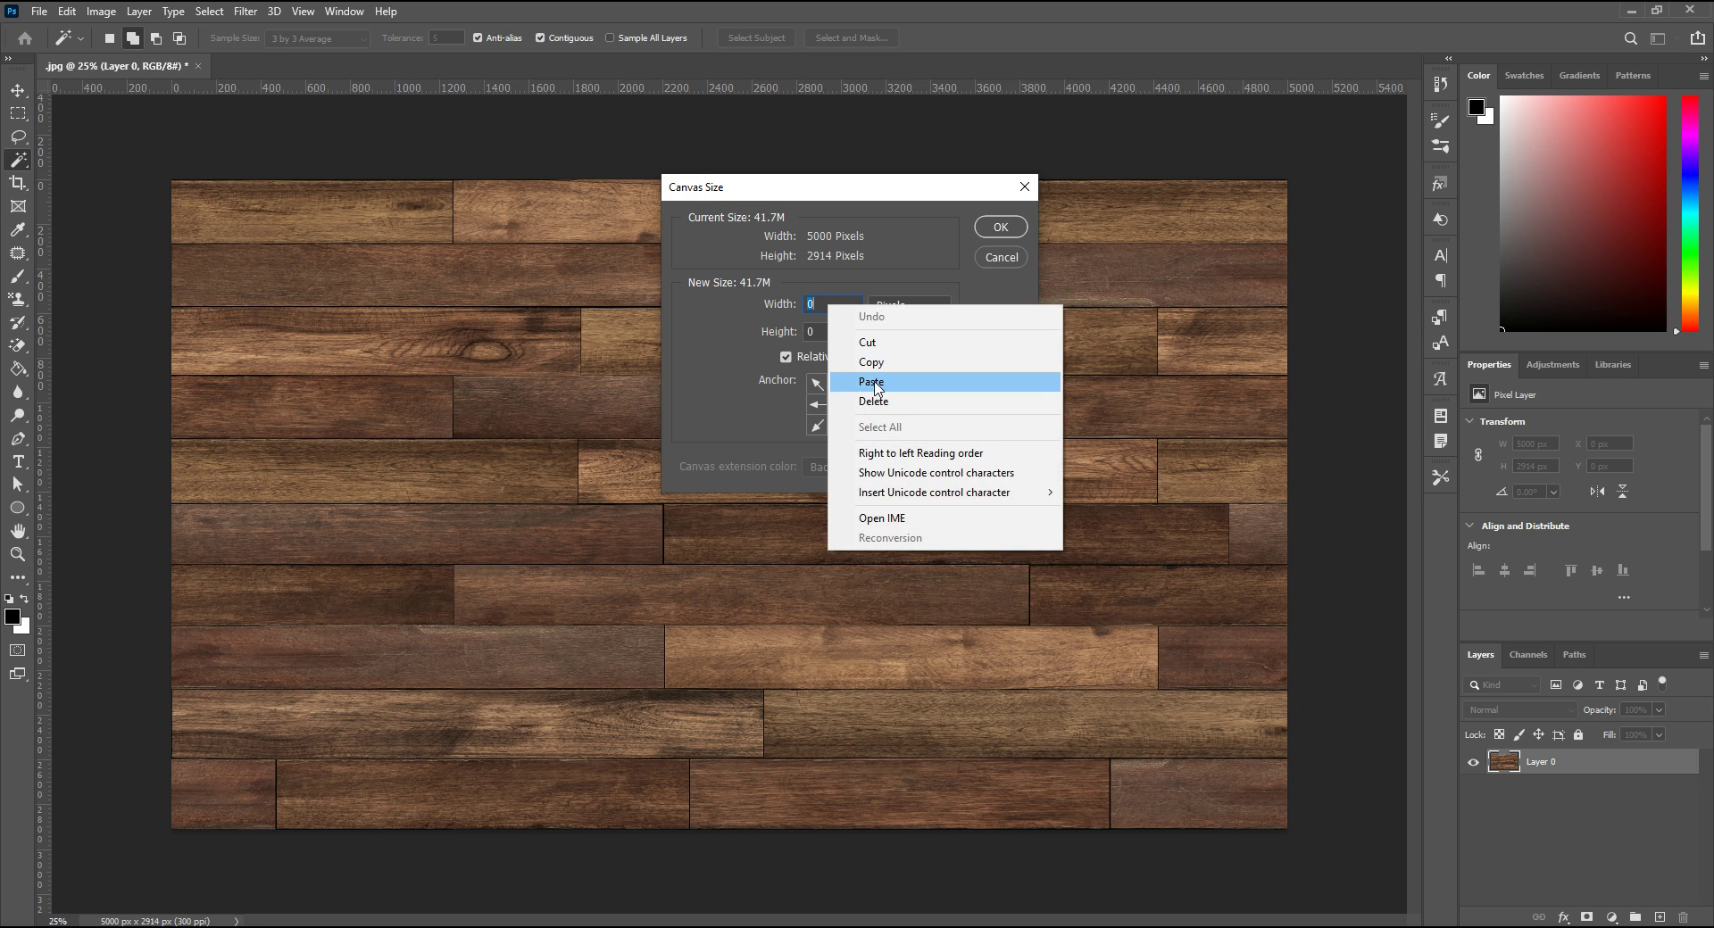
left_click(877, 383)
left_click(785, 357)
Add a relative 2914 px canvas height, apply the 10000 × 5828 canvas, and fit it in view
double_click(819, 332)
right_click(816, 337)
left_click(867, 386)
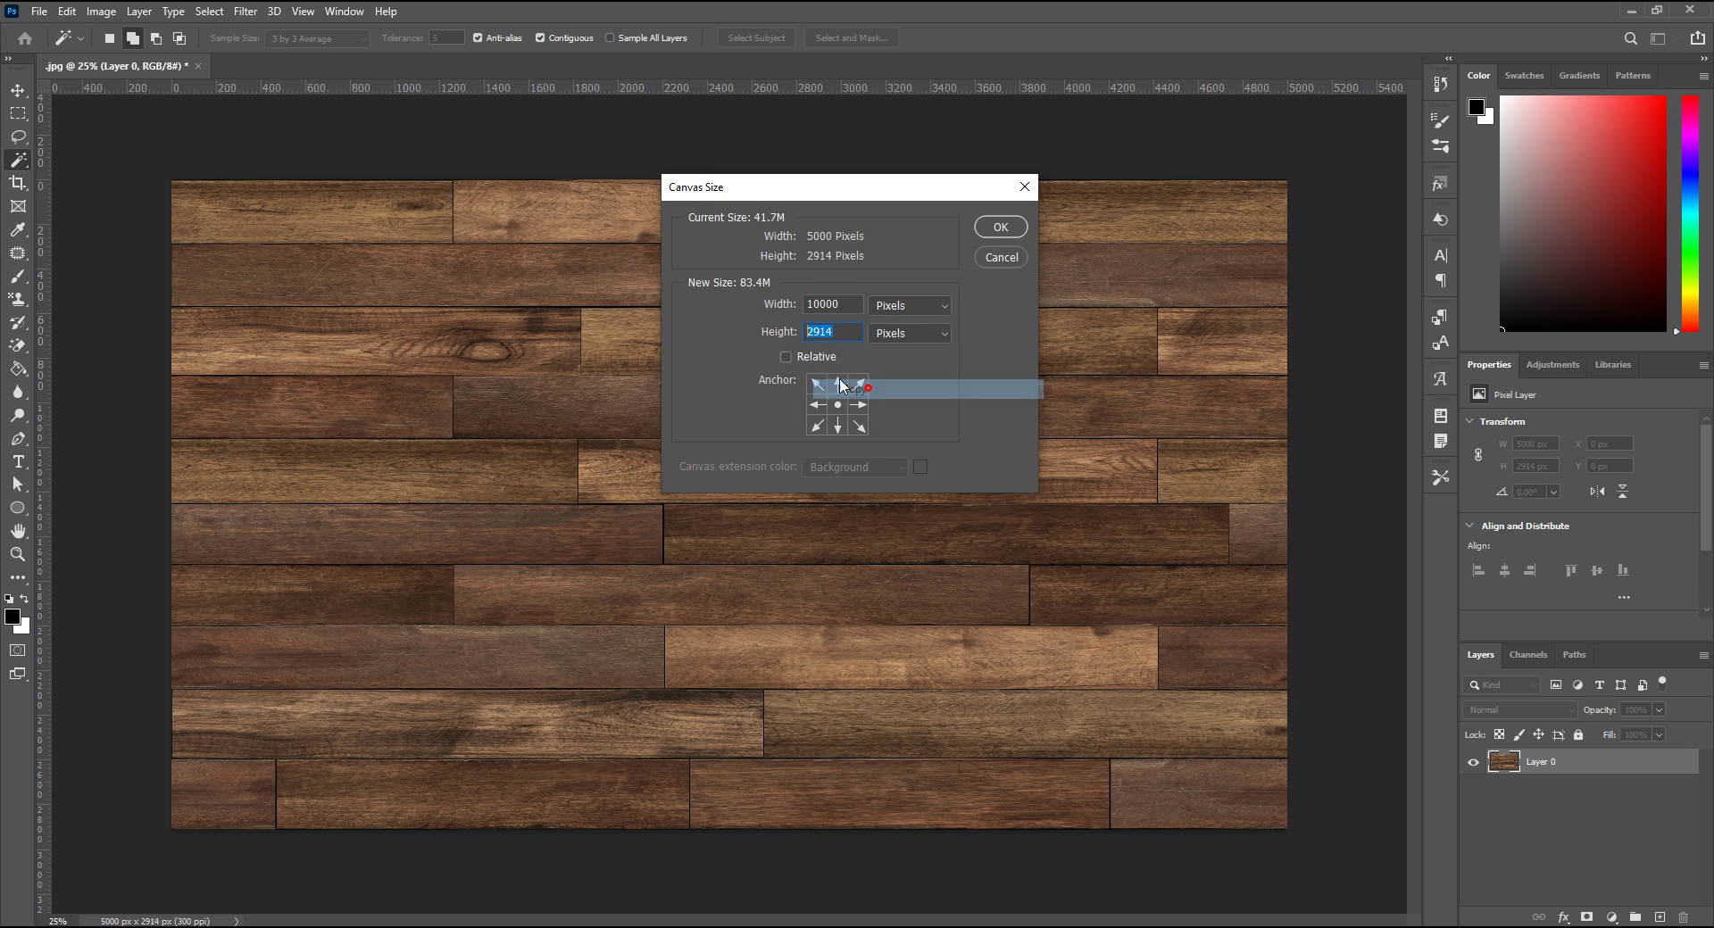
left_click(787, 357)
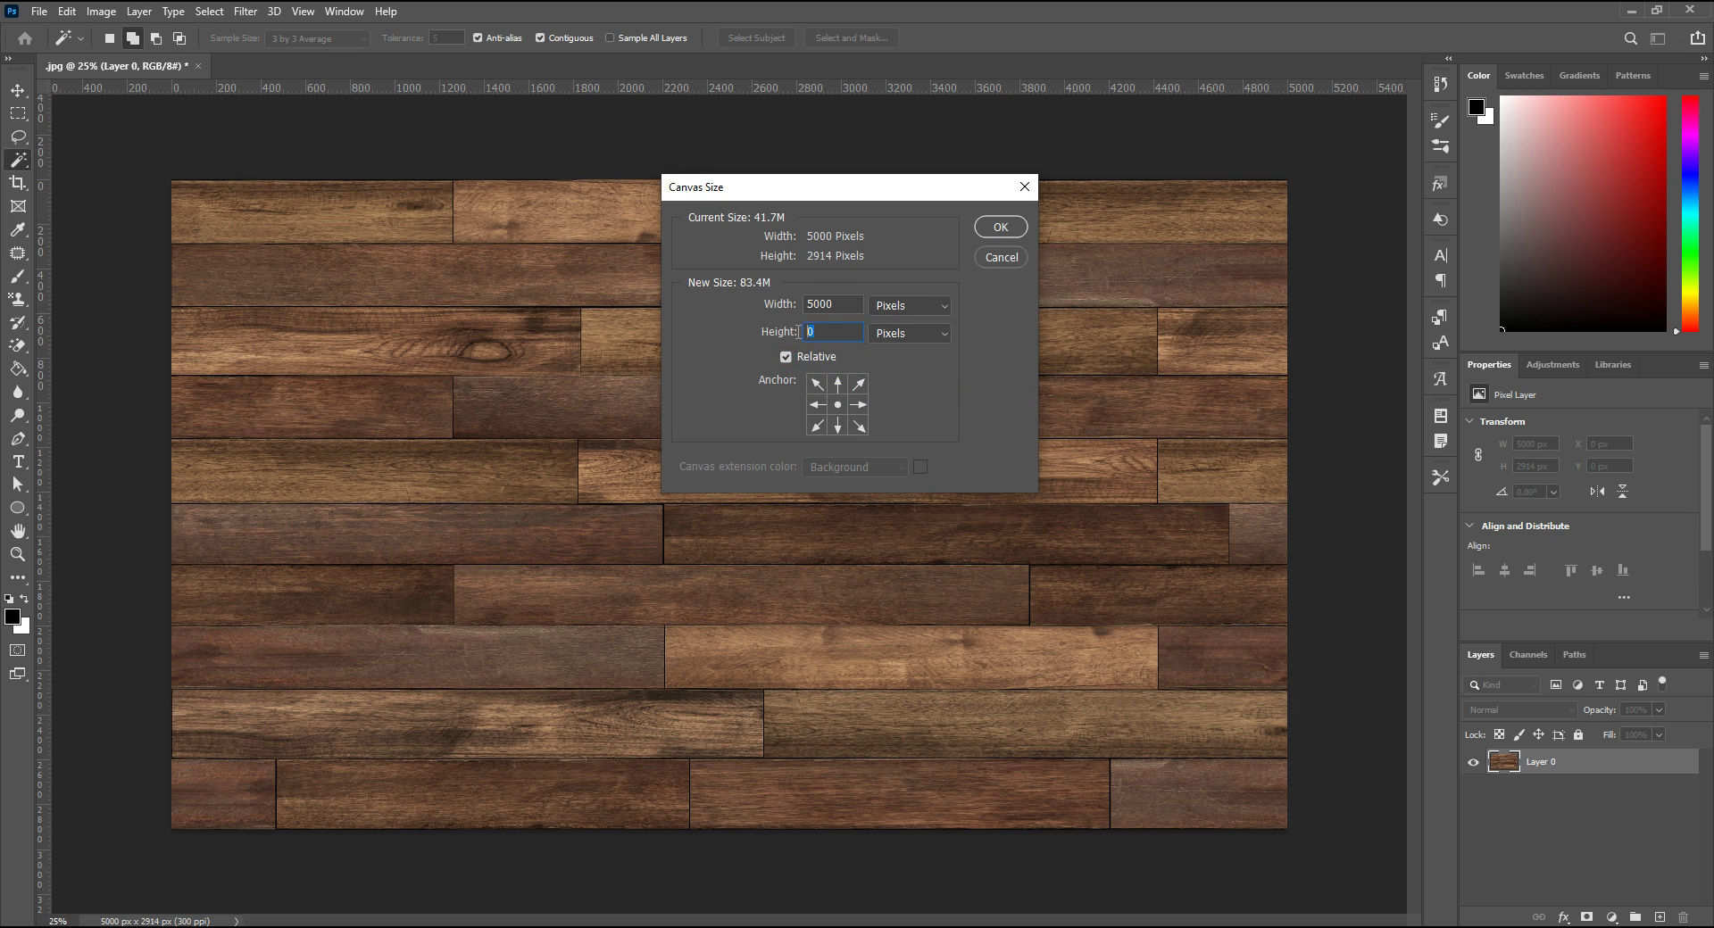
right_click(820, 333)
left_click(887, 409)
left_click(788, 357)
left_click(786, 356)
left_click(801, 357)
left_click(1000, 228)
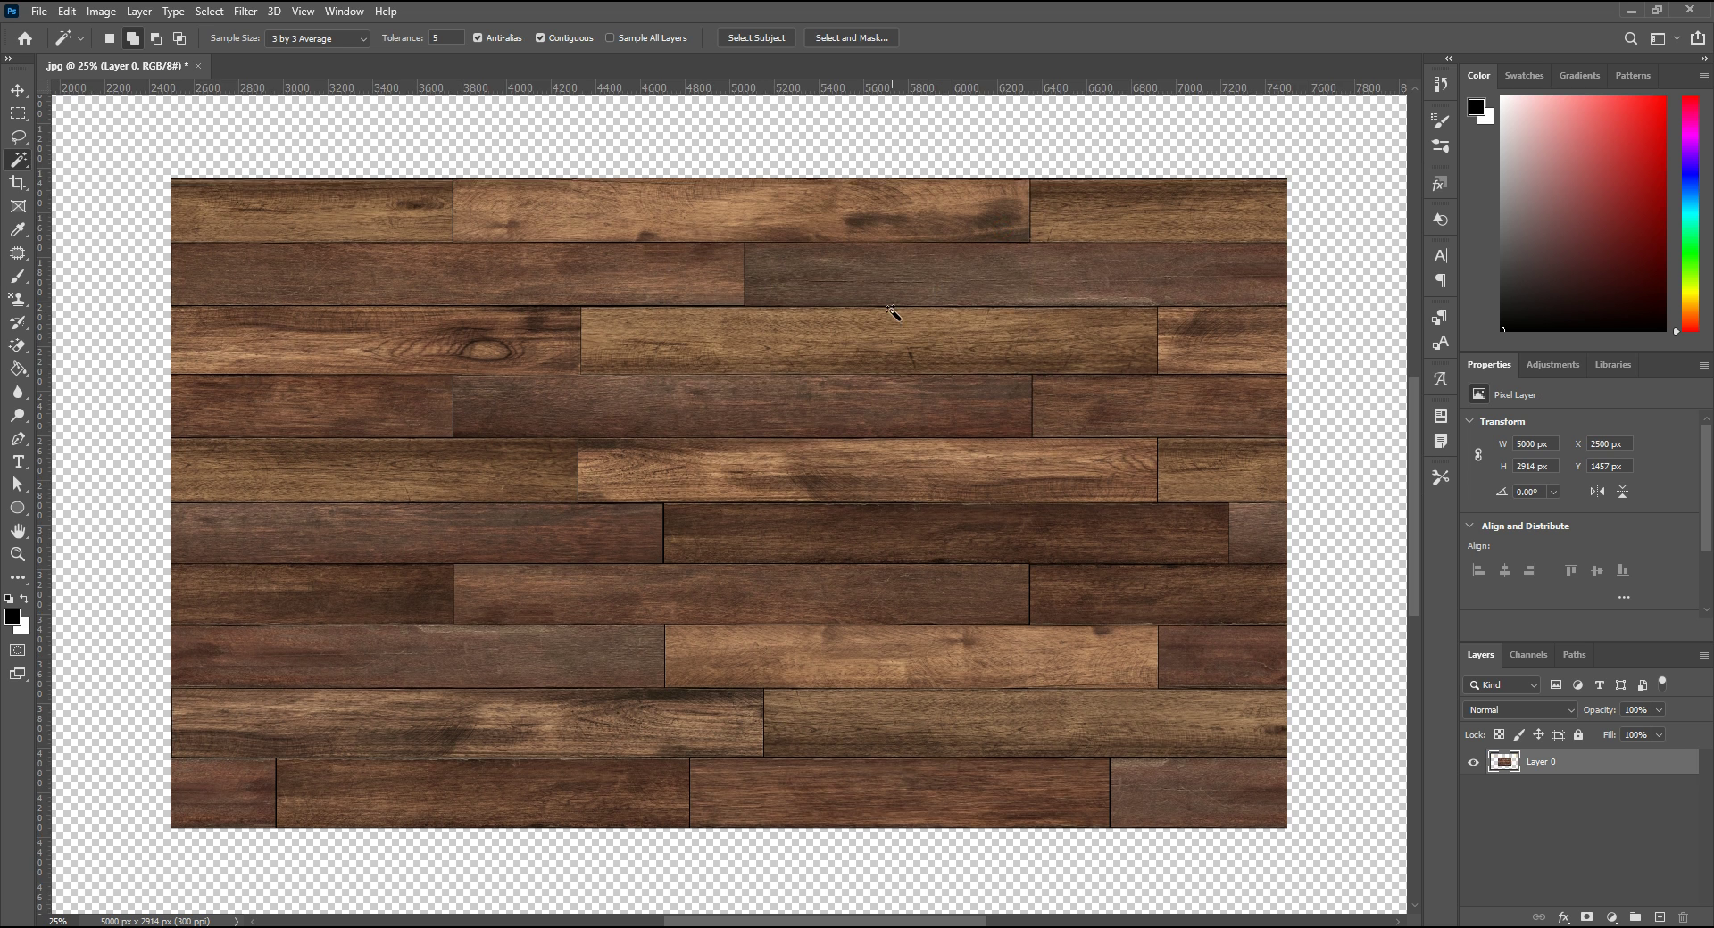
key("ctrl+0")
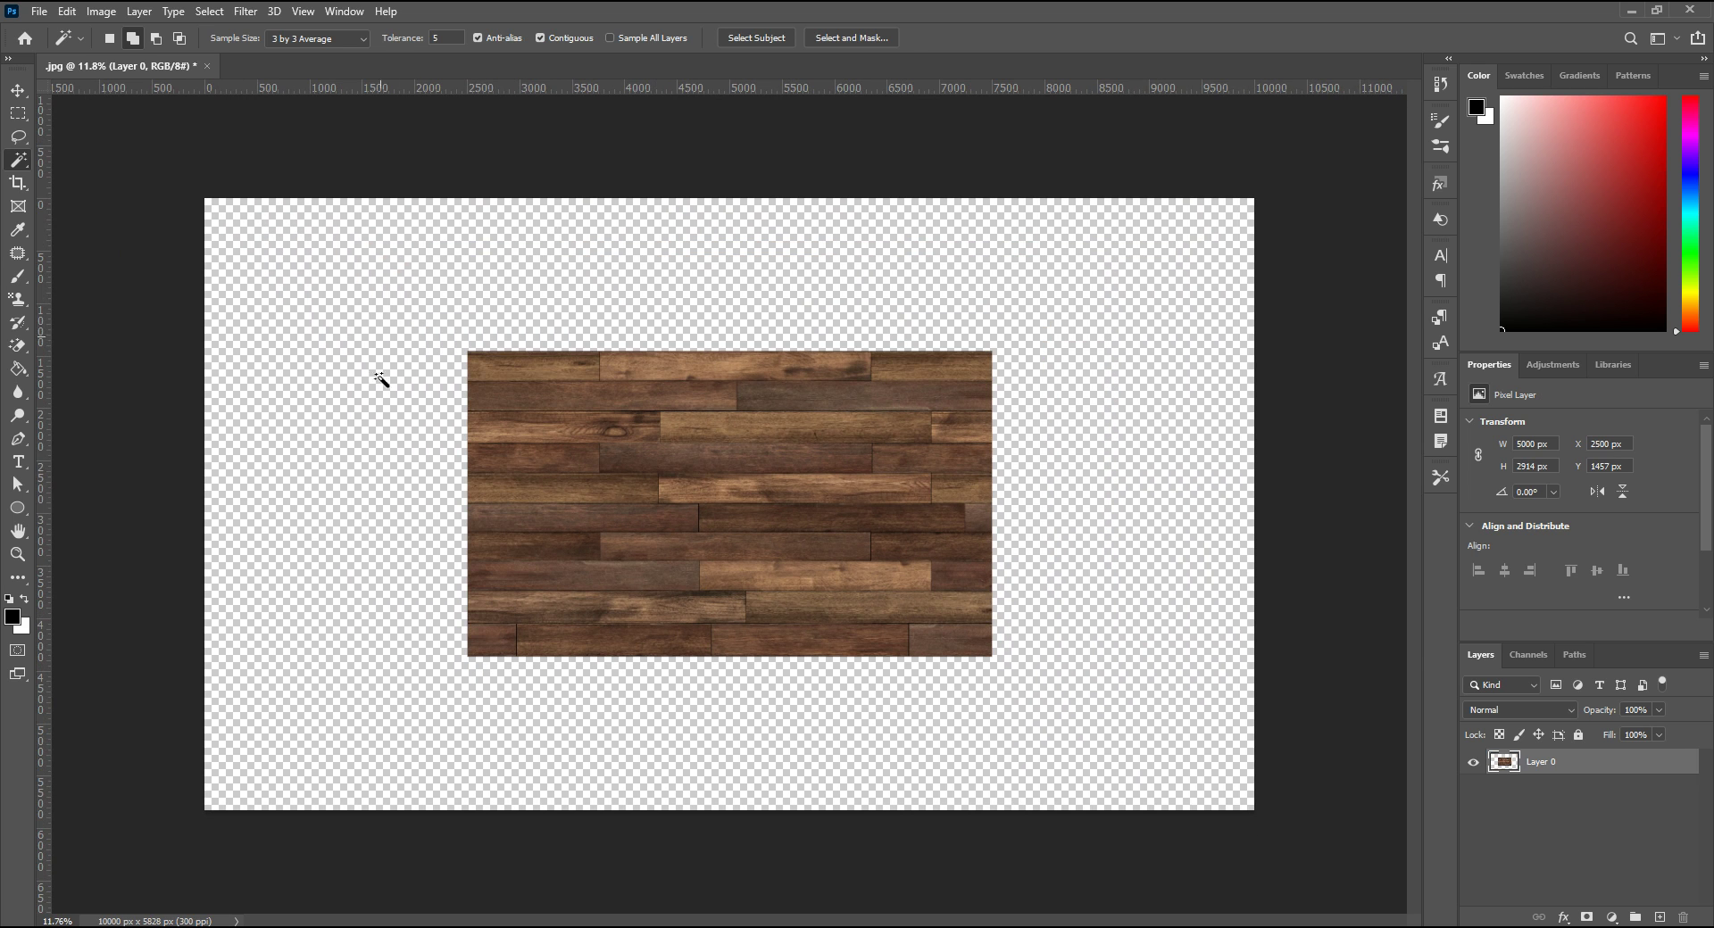
Select the transparent border around the planks with the Magic Wand
right_click(27, 165)
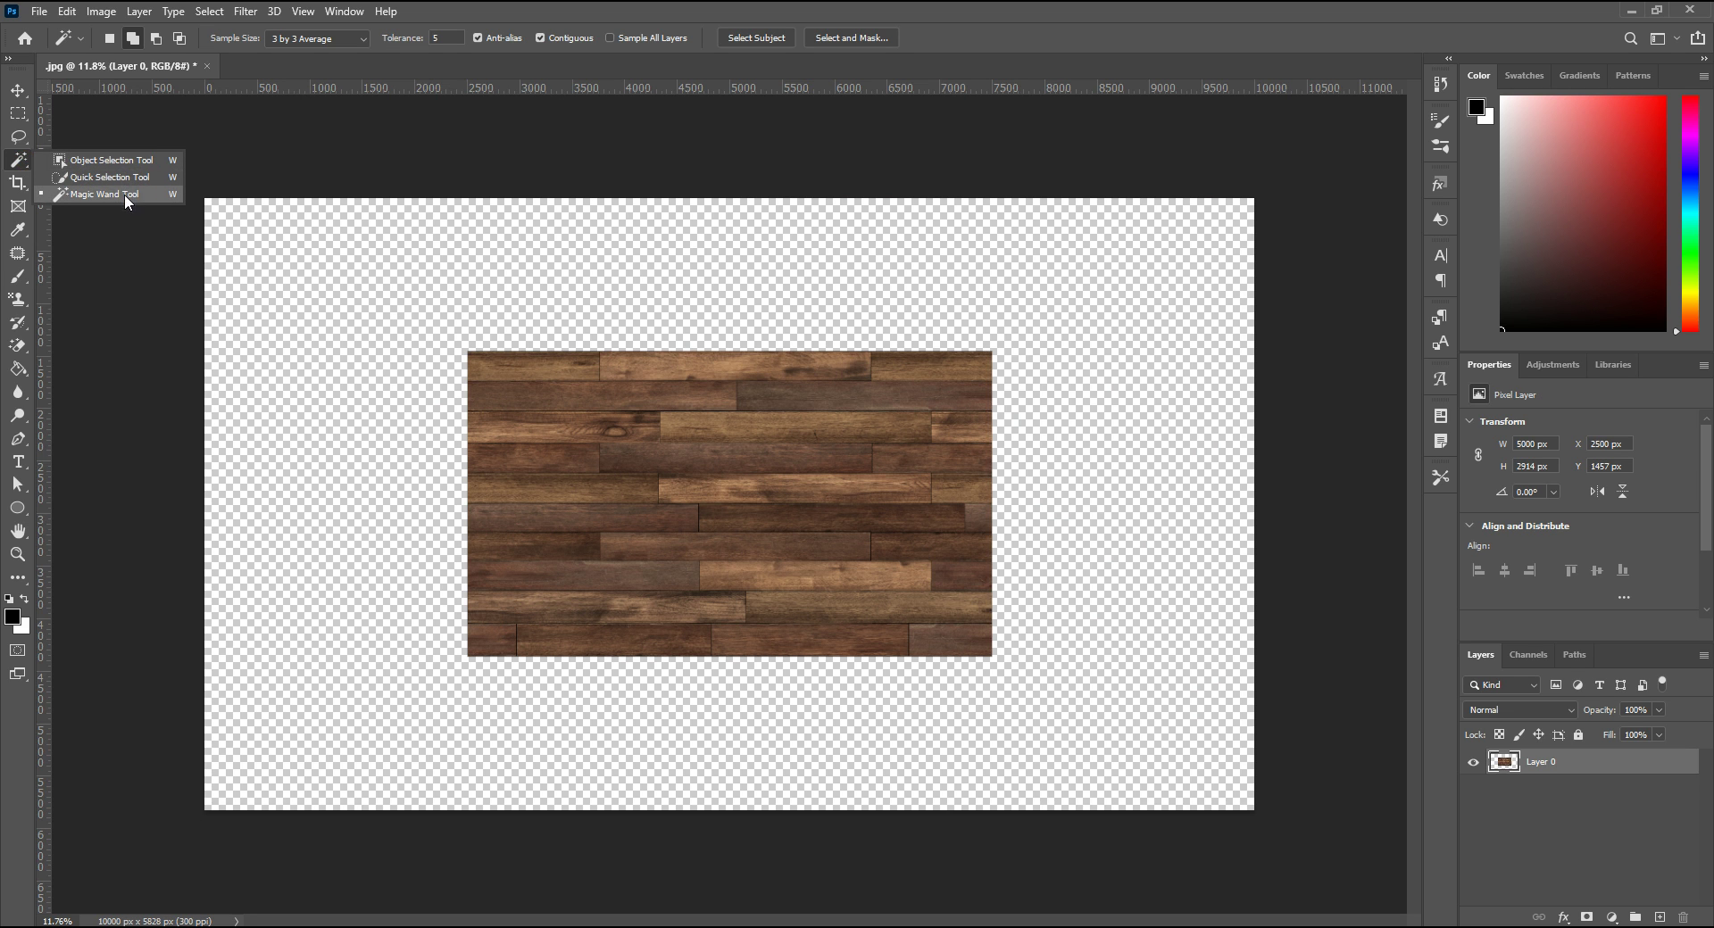
left_click(98, 193)
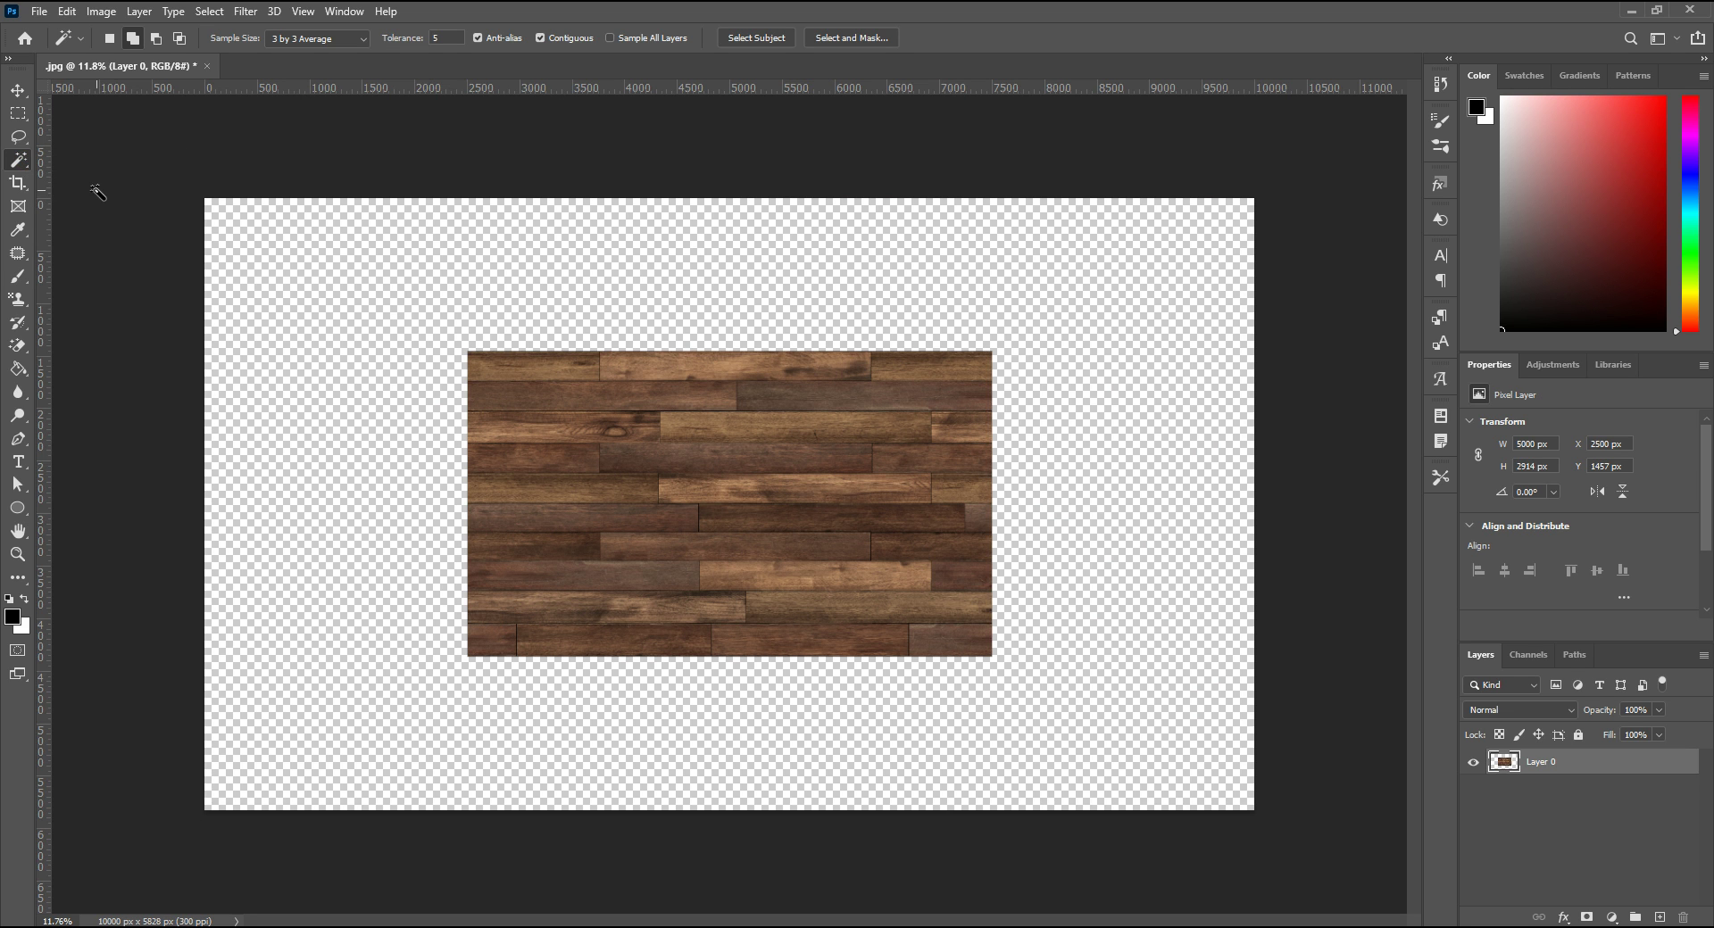
left_click(309, 288)
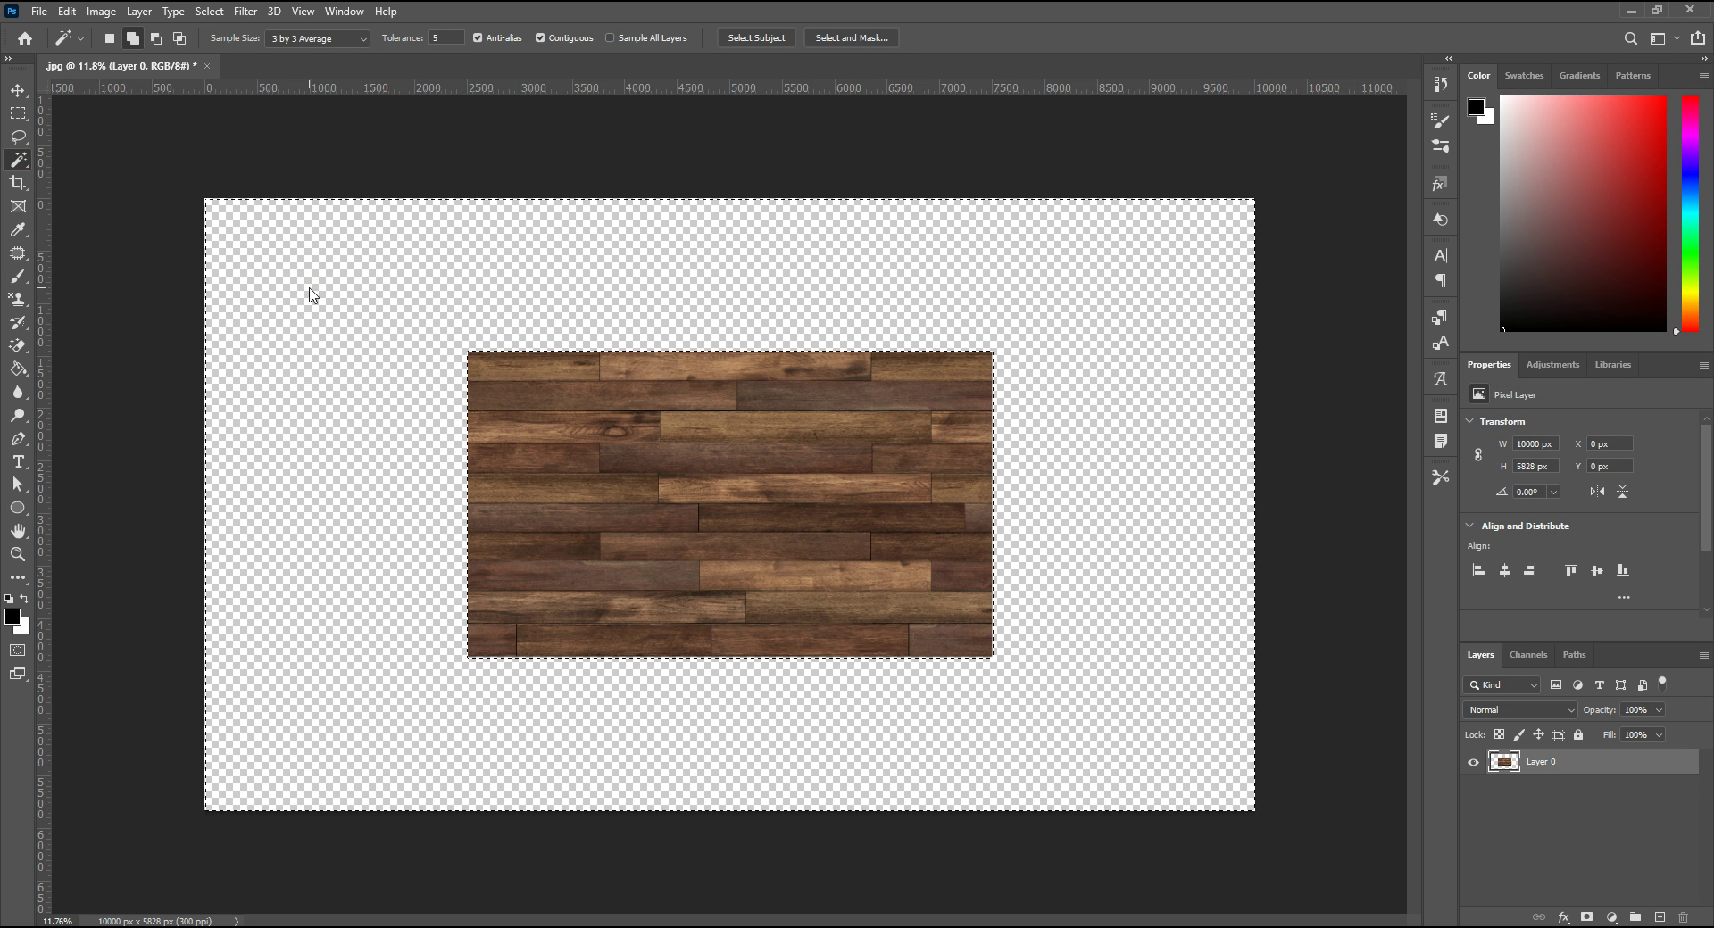
scroll(479, 371, "up", 3)
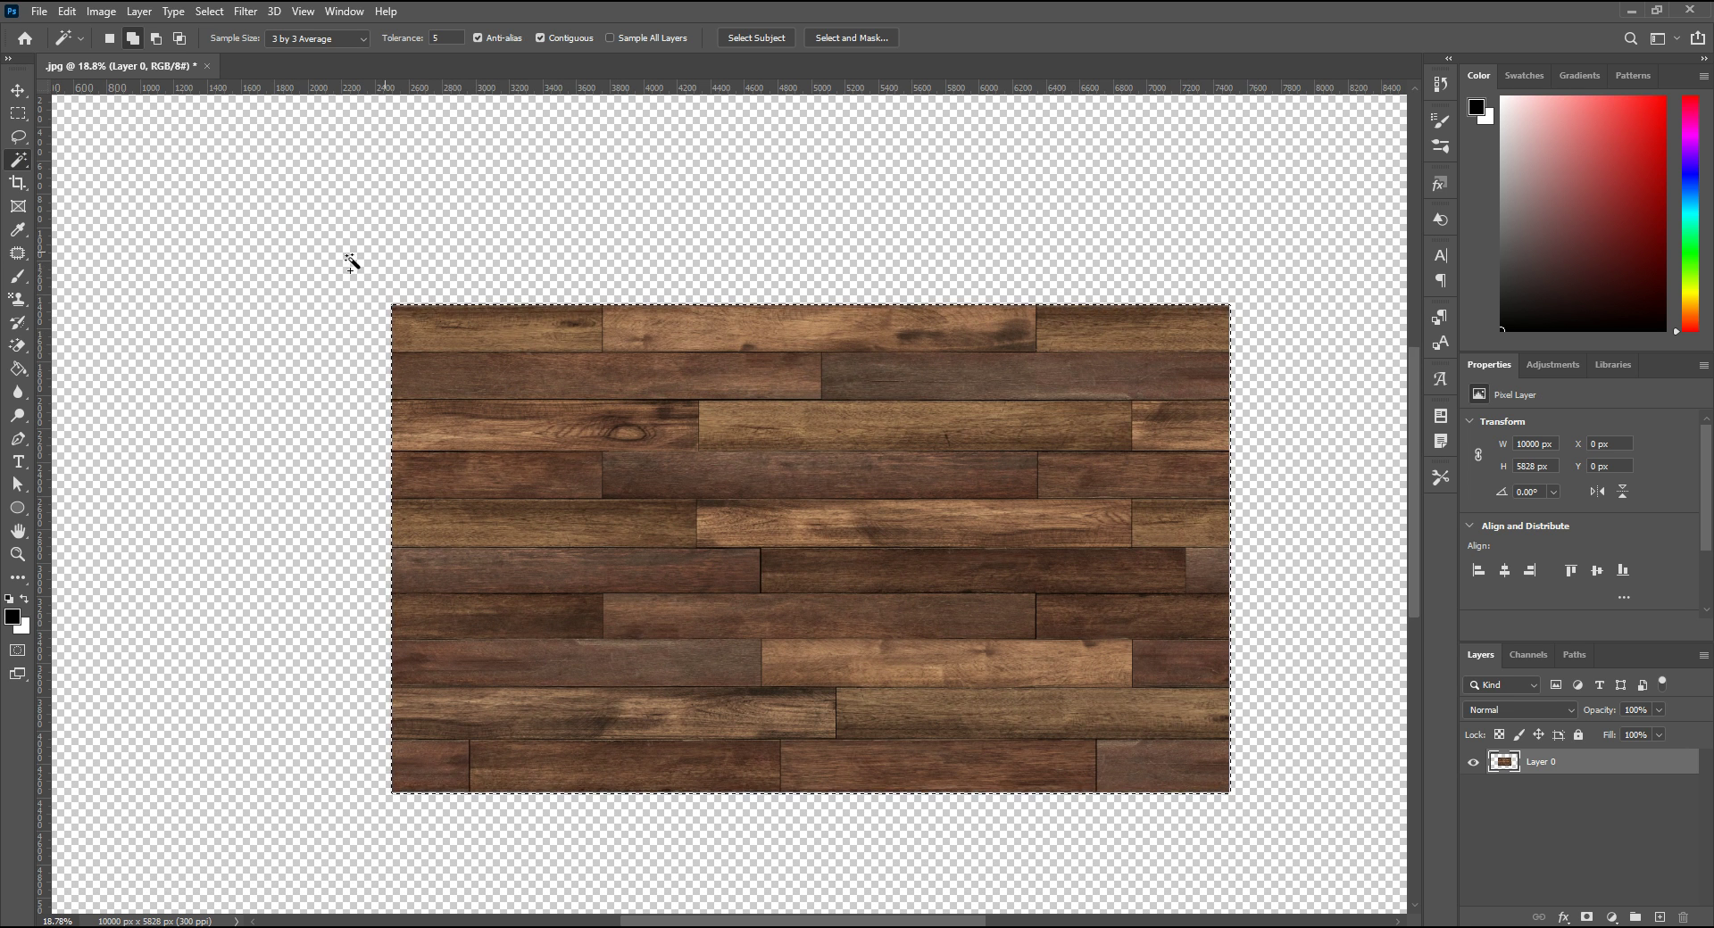
Expand the selection by 17 pixels and start a Content-Aware Fill
left_click(106, 11)
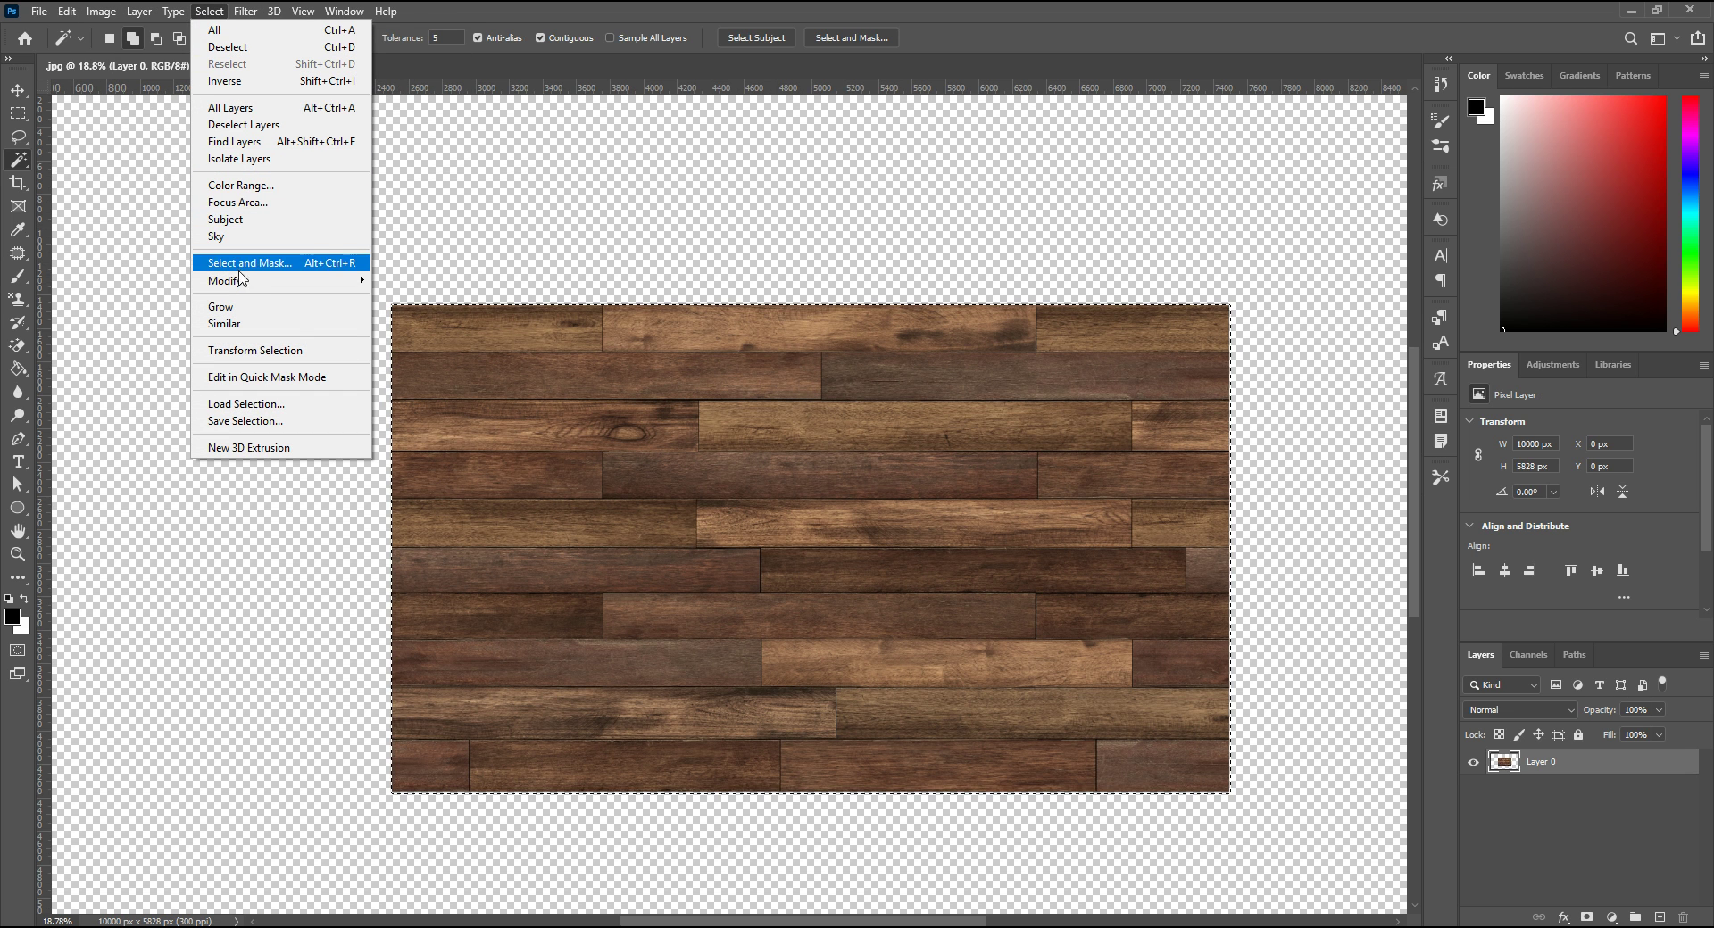
mouse_move(281, 280)
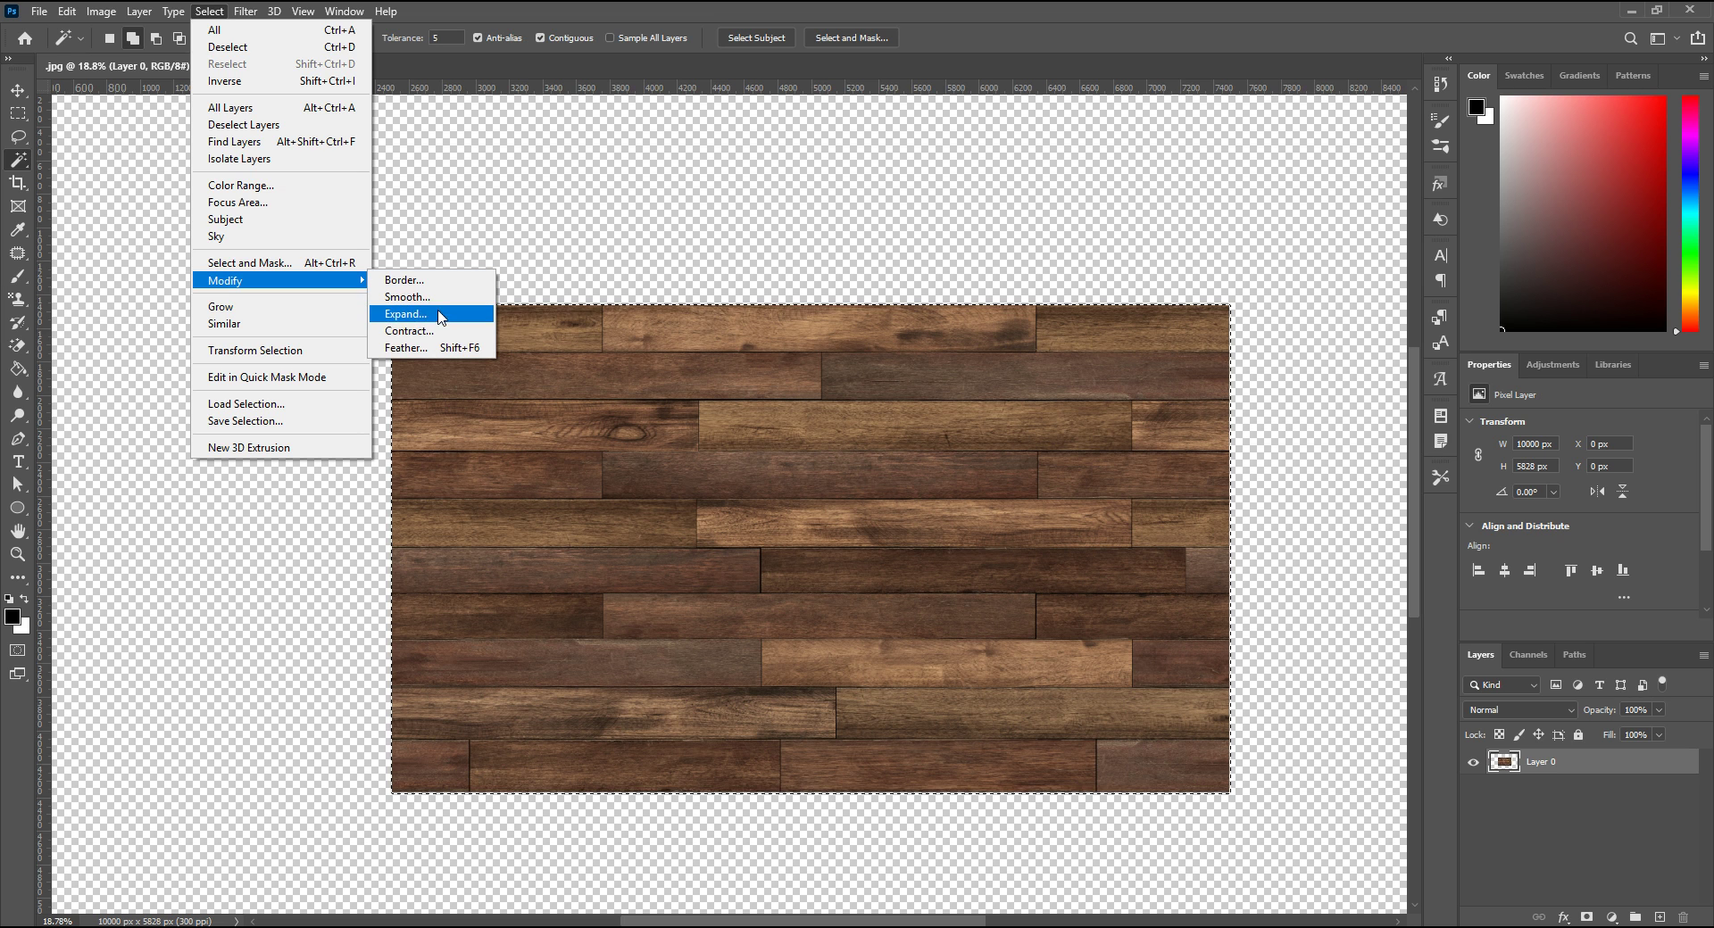
left_click(442, 323)
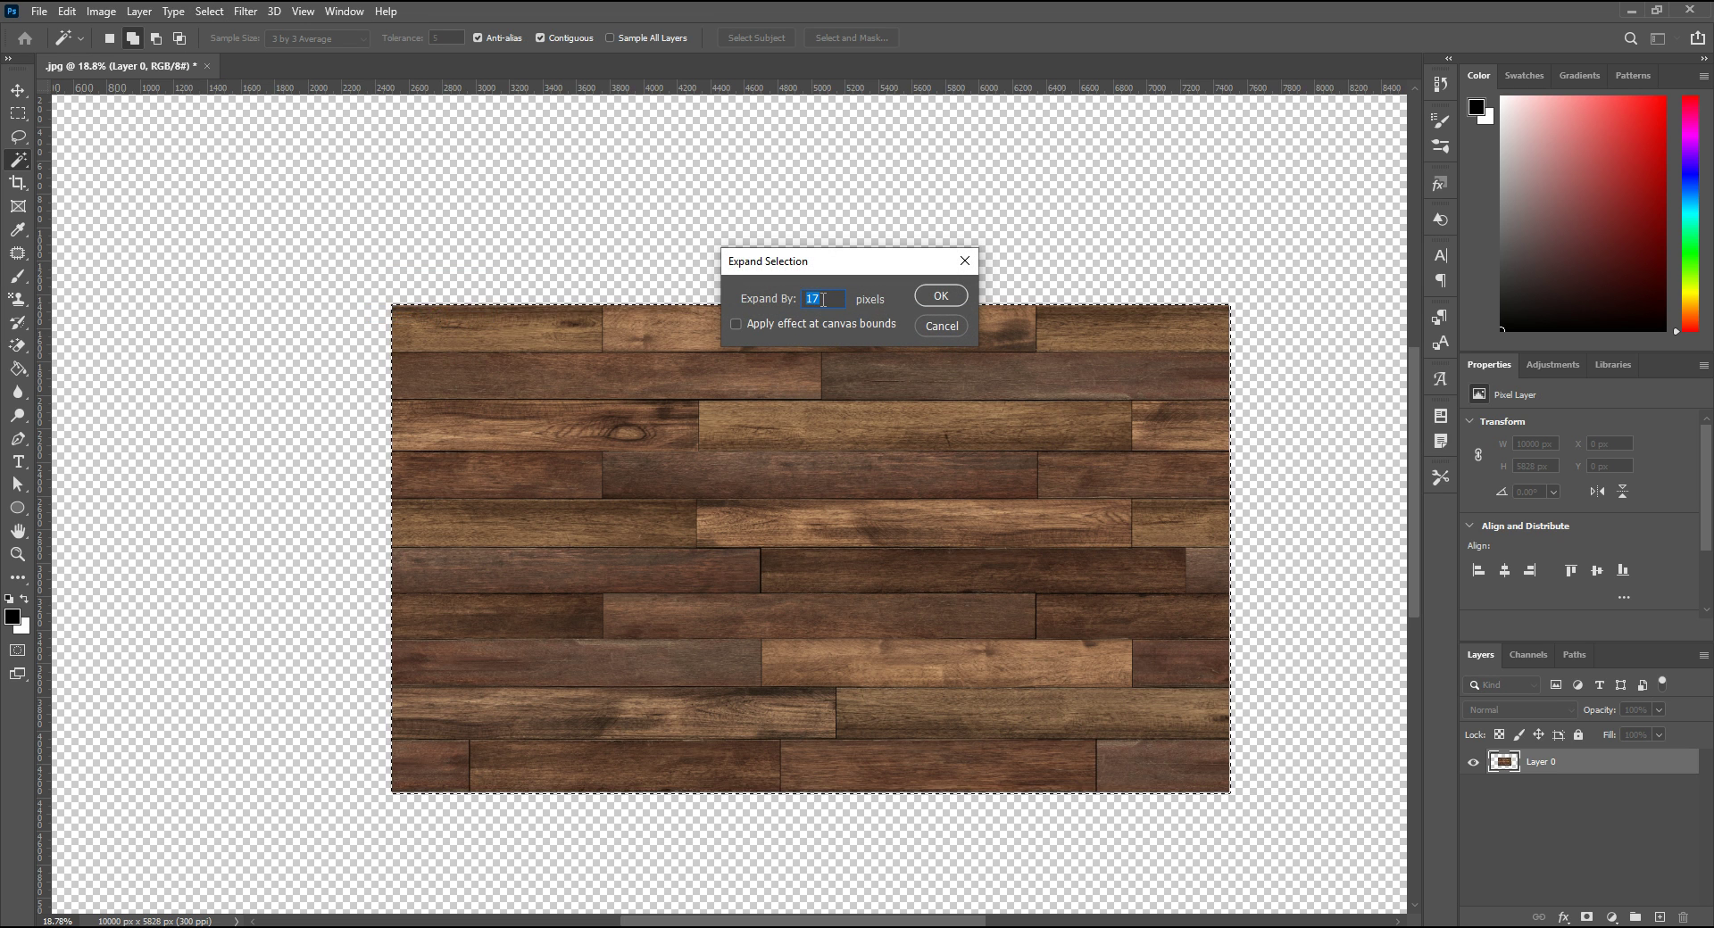
left_click(933, 297)
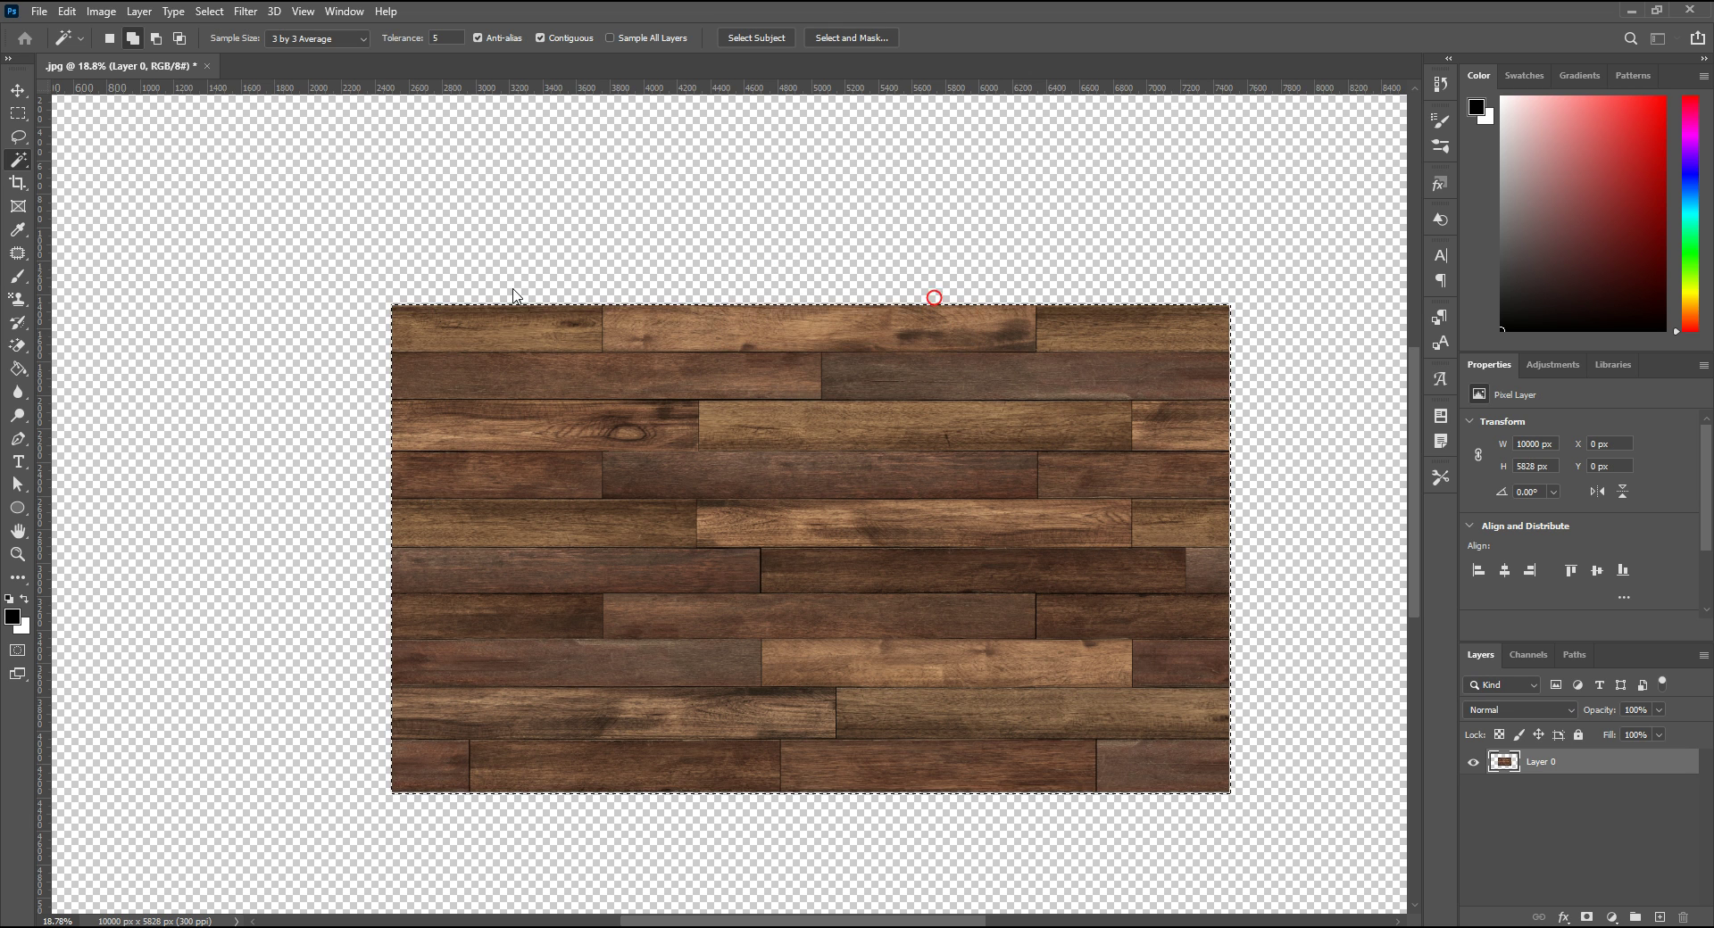
scroll(412, 312, "up", 1)
scroll(412, 312, "up", 1)
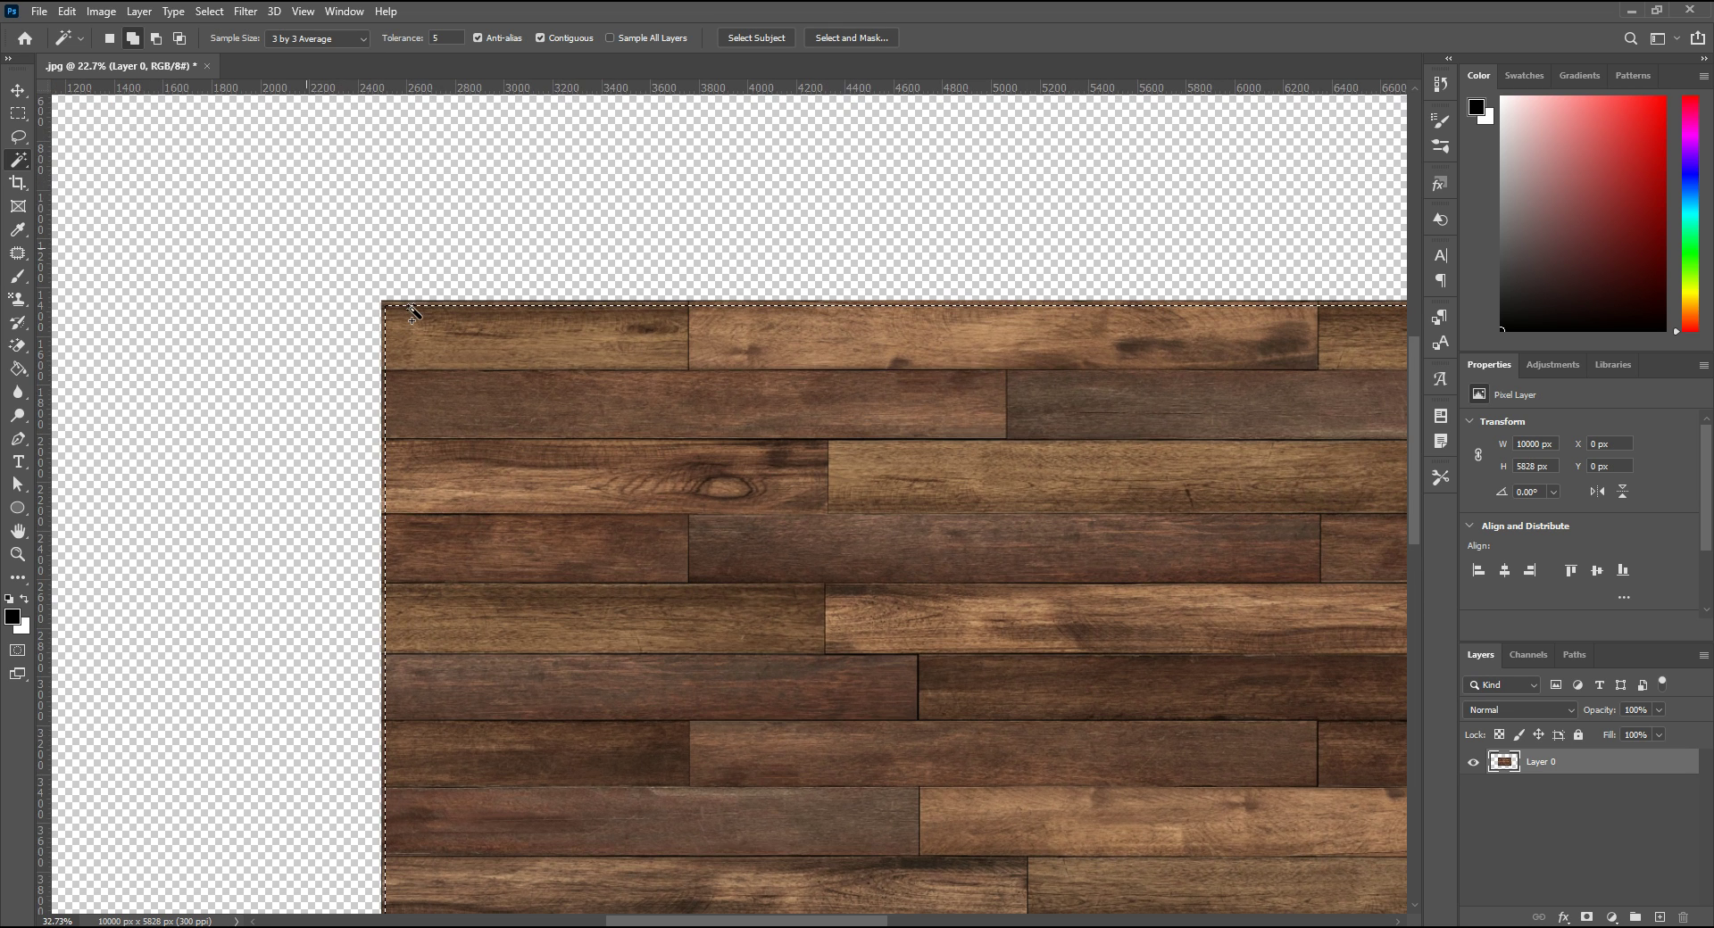
scroll(413, 290, "up", 1)
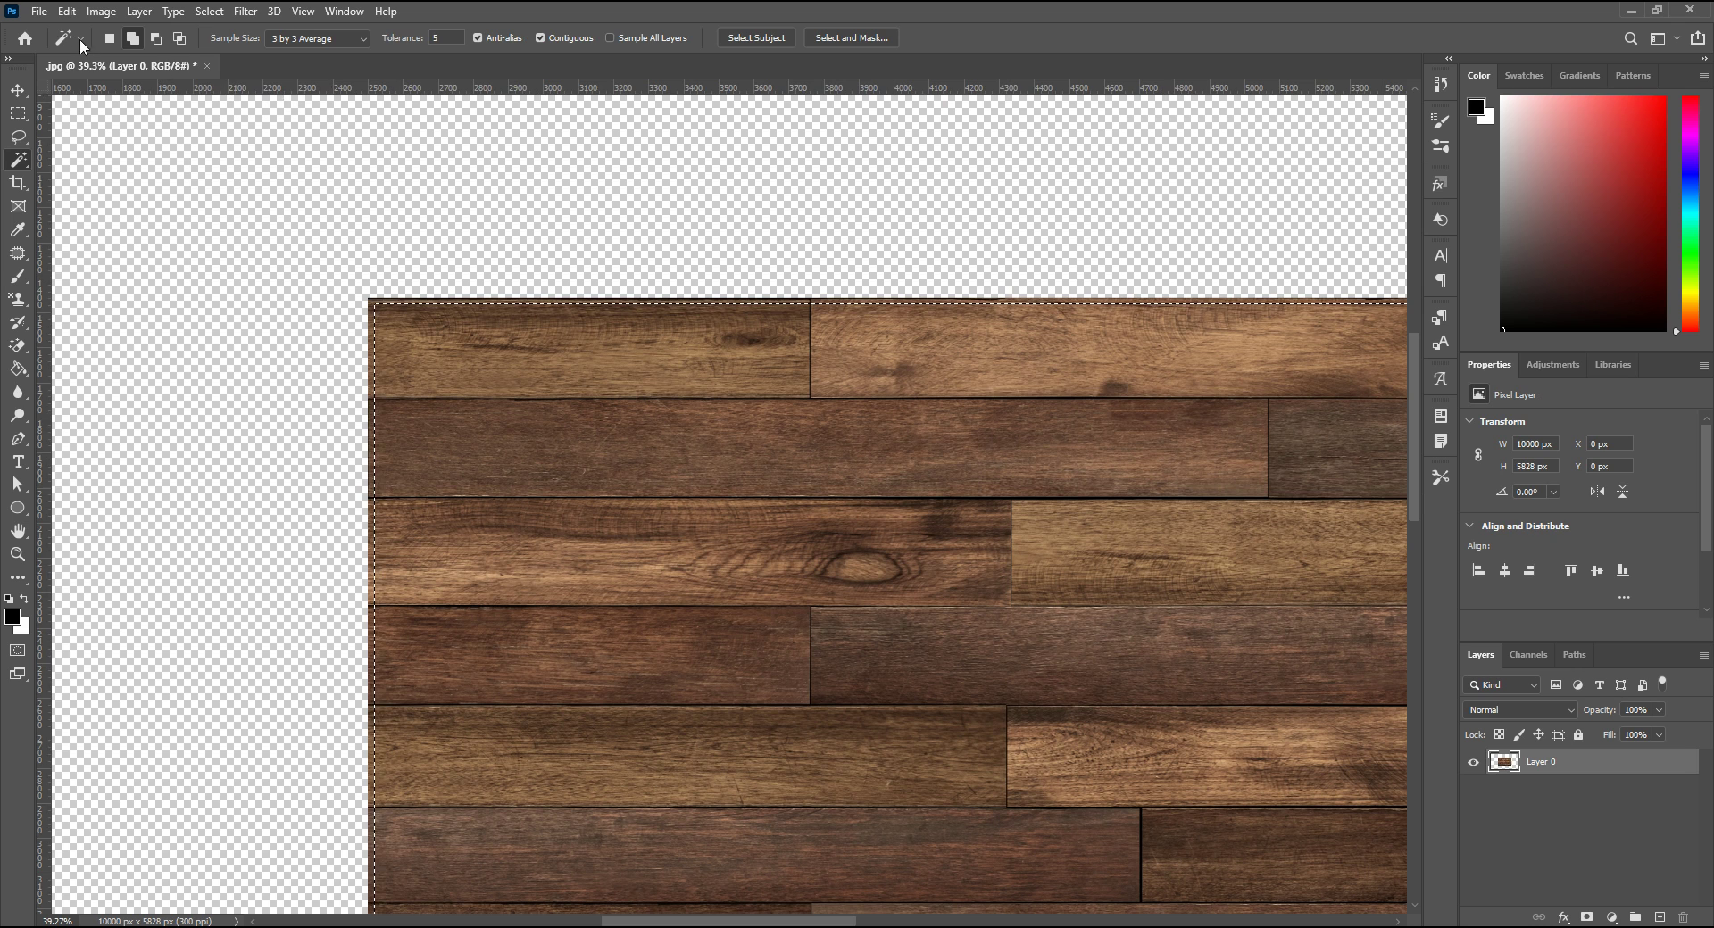
left_click(67, 10)
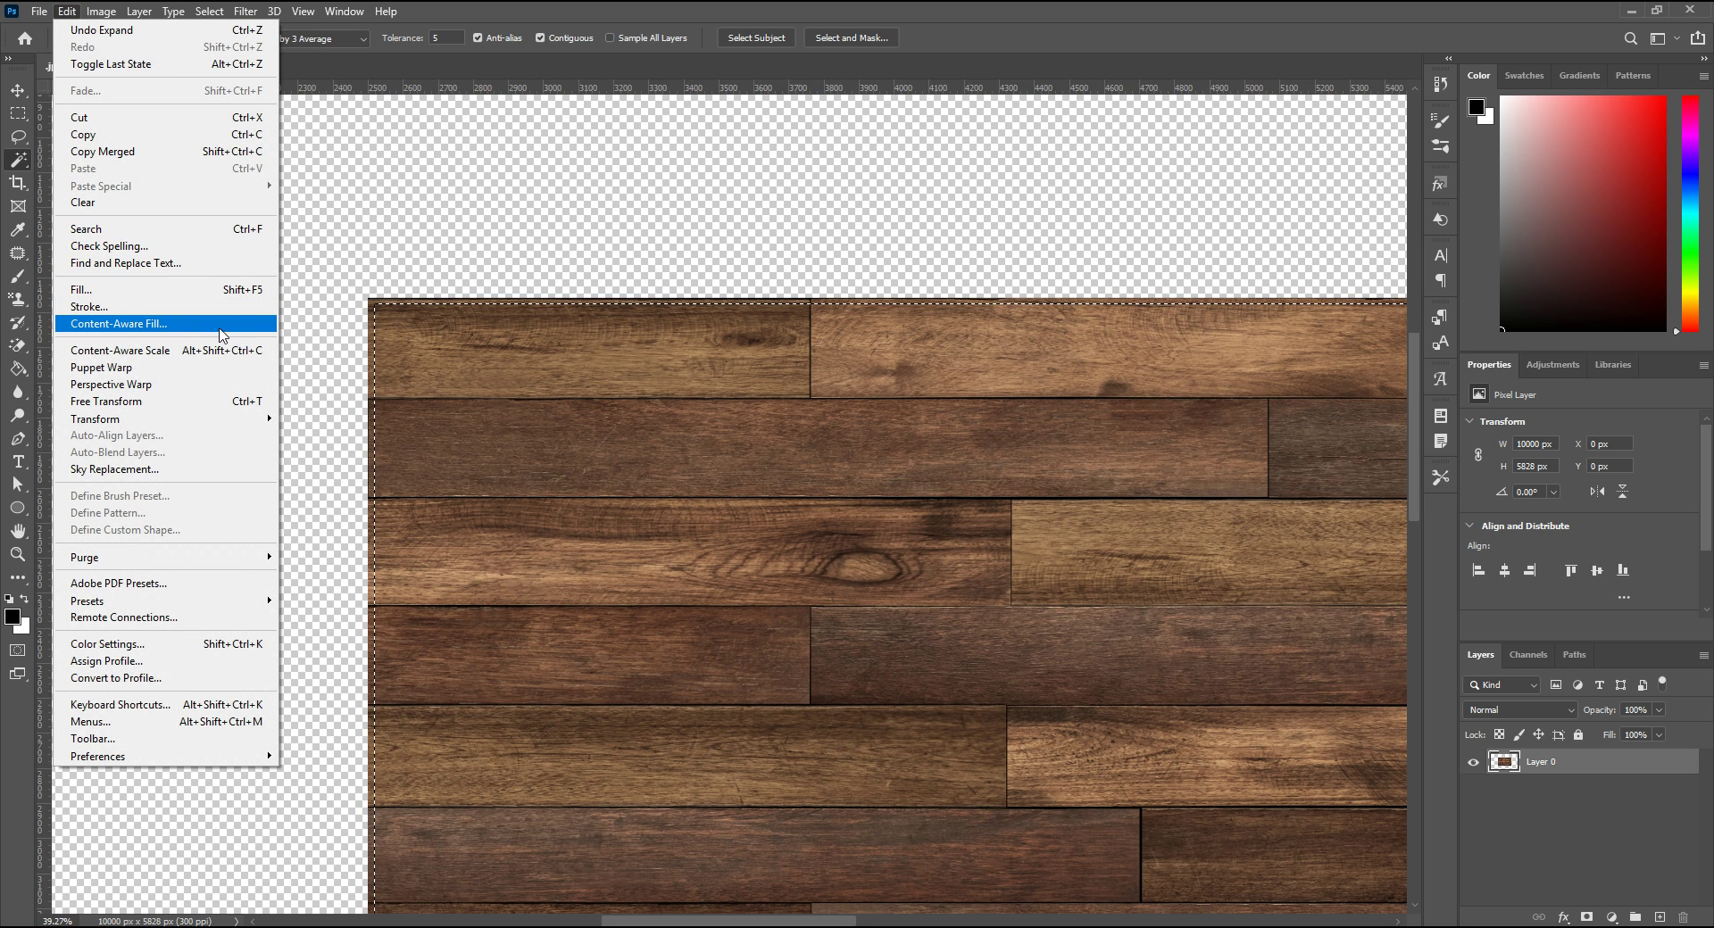
left_click(231, 327)
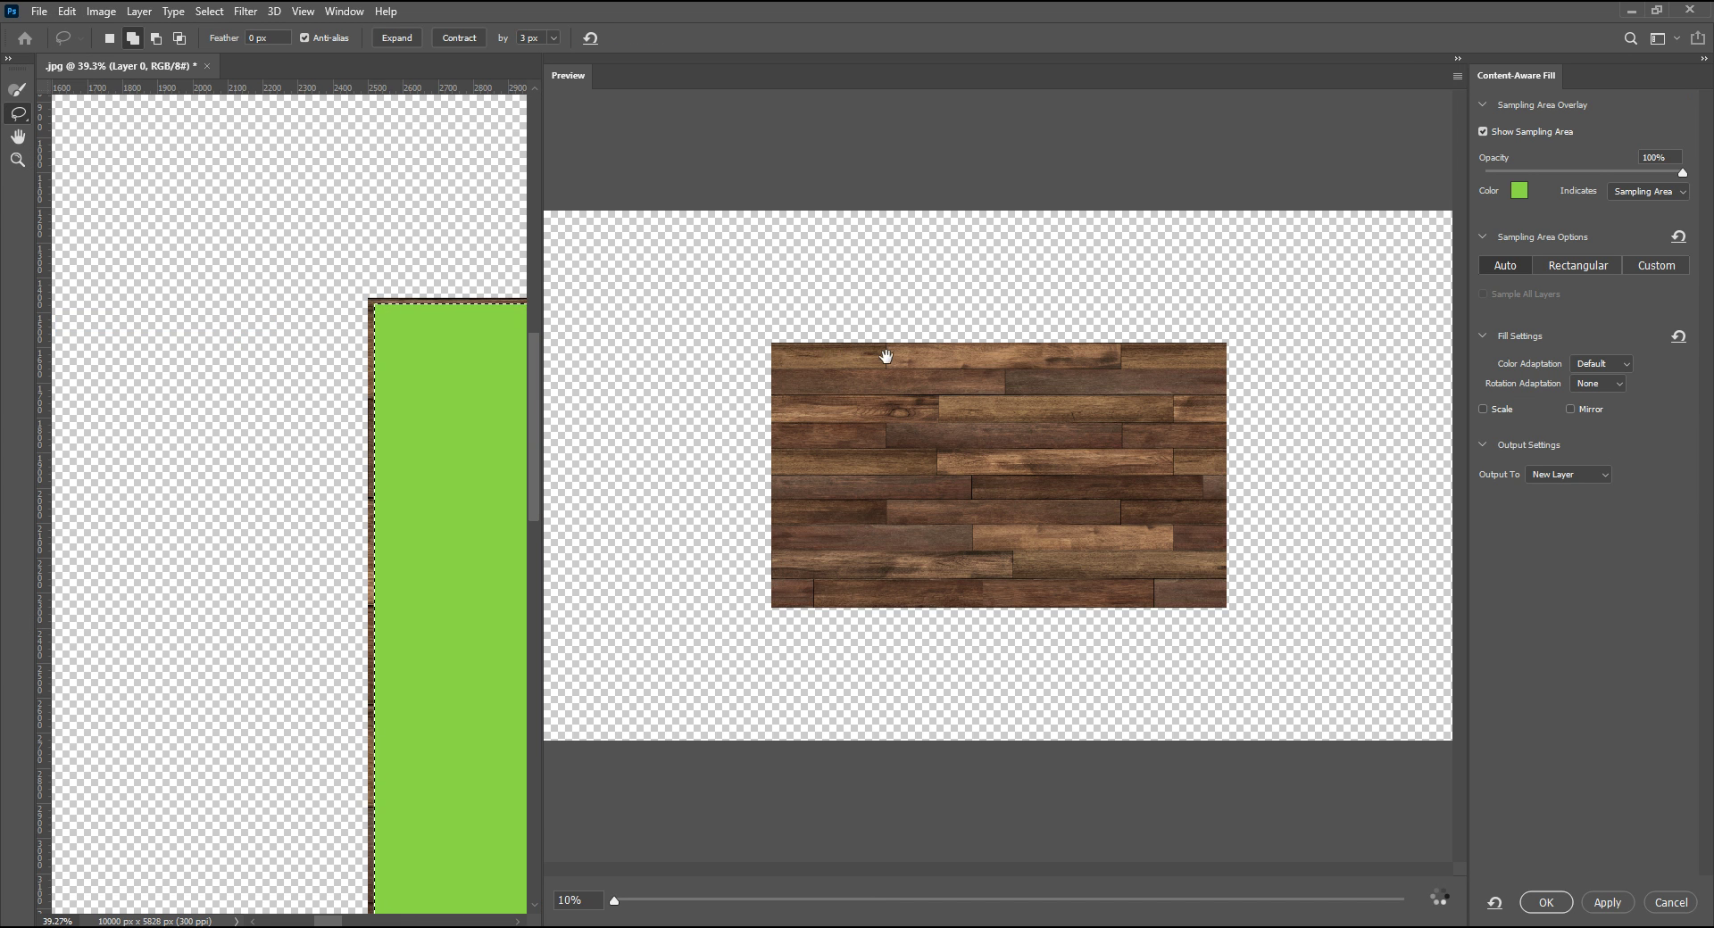
Set Color Adaptation to High and leave Rotation Adaptation at None
left_click(1618, 364)
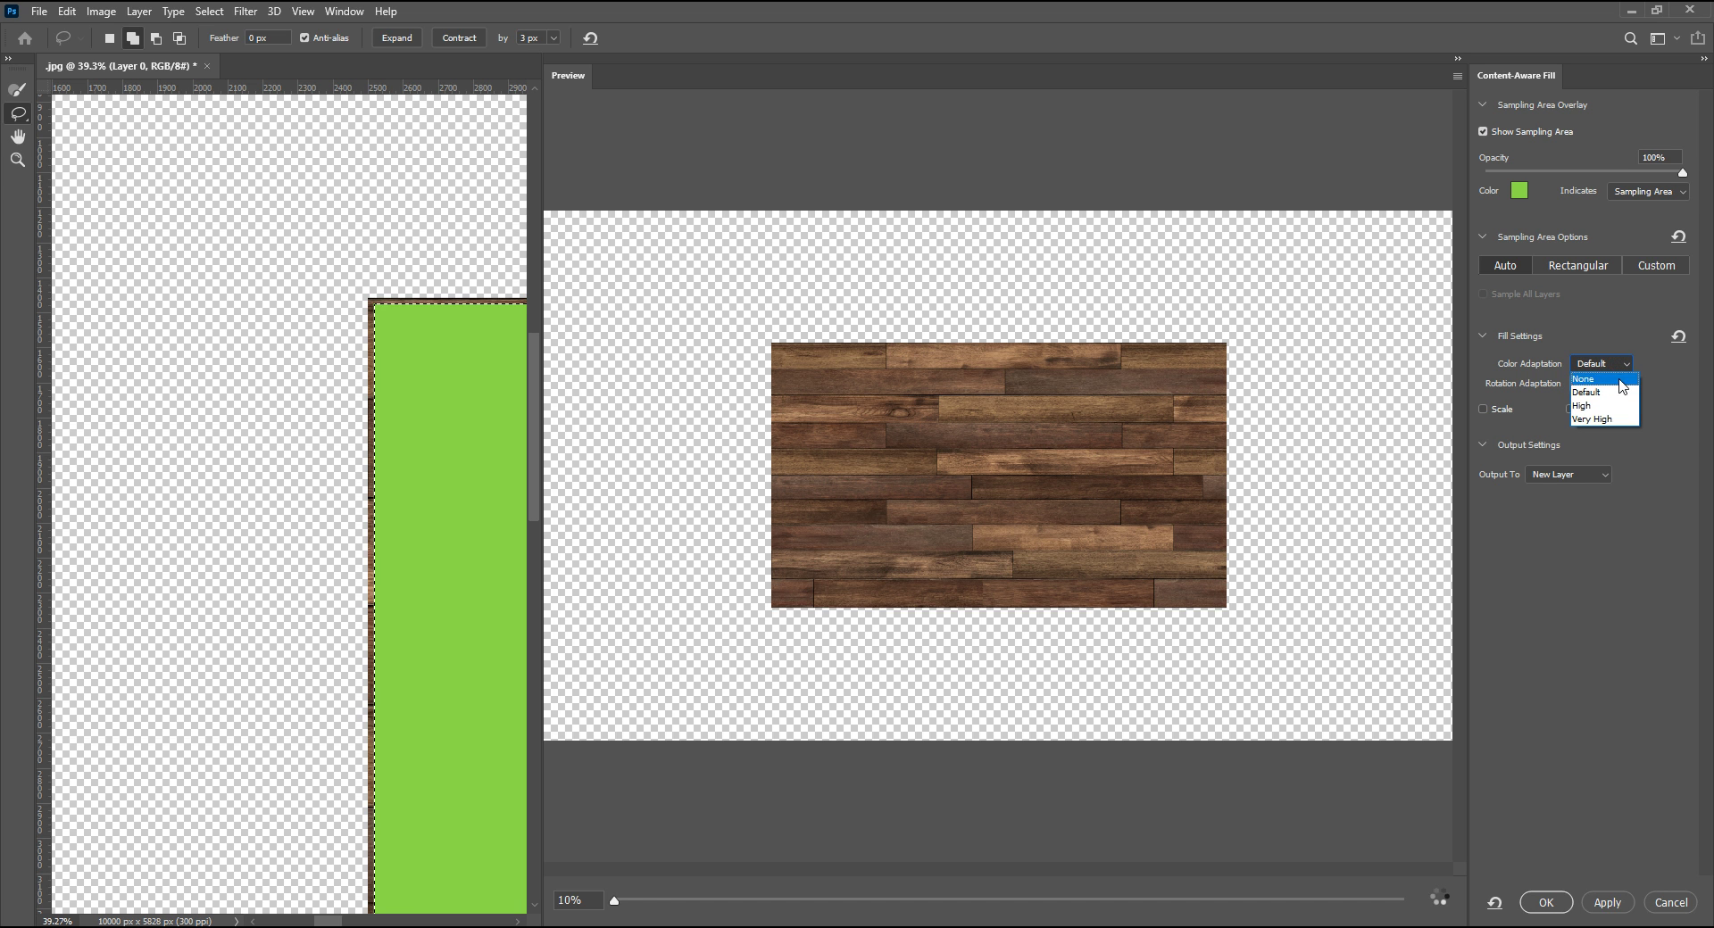
left_click(1584, 407)
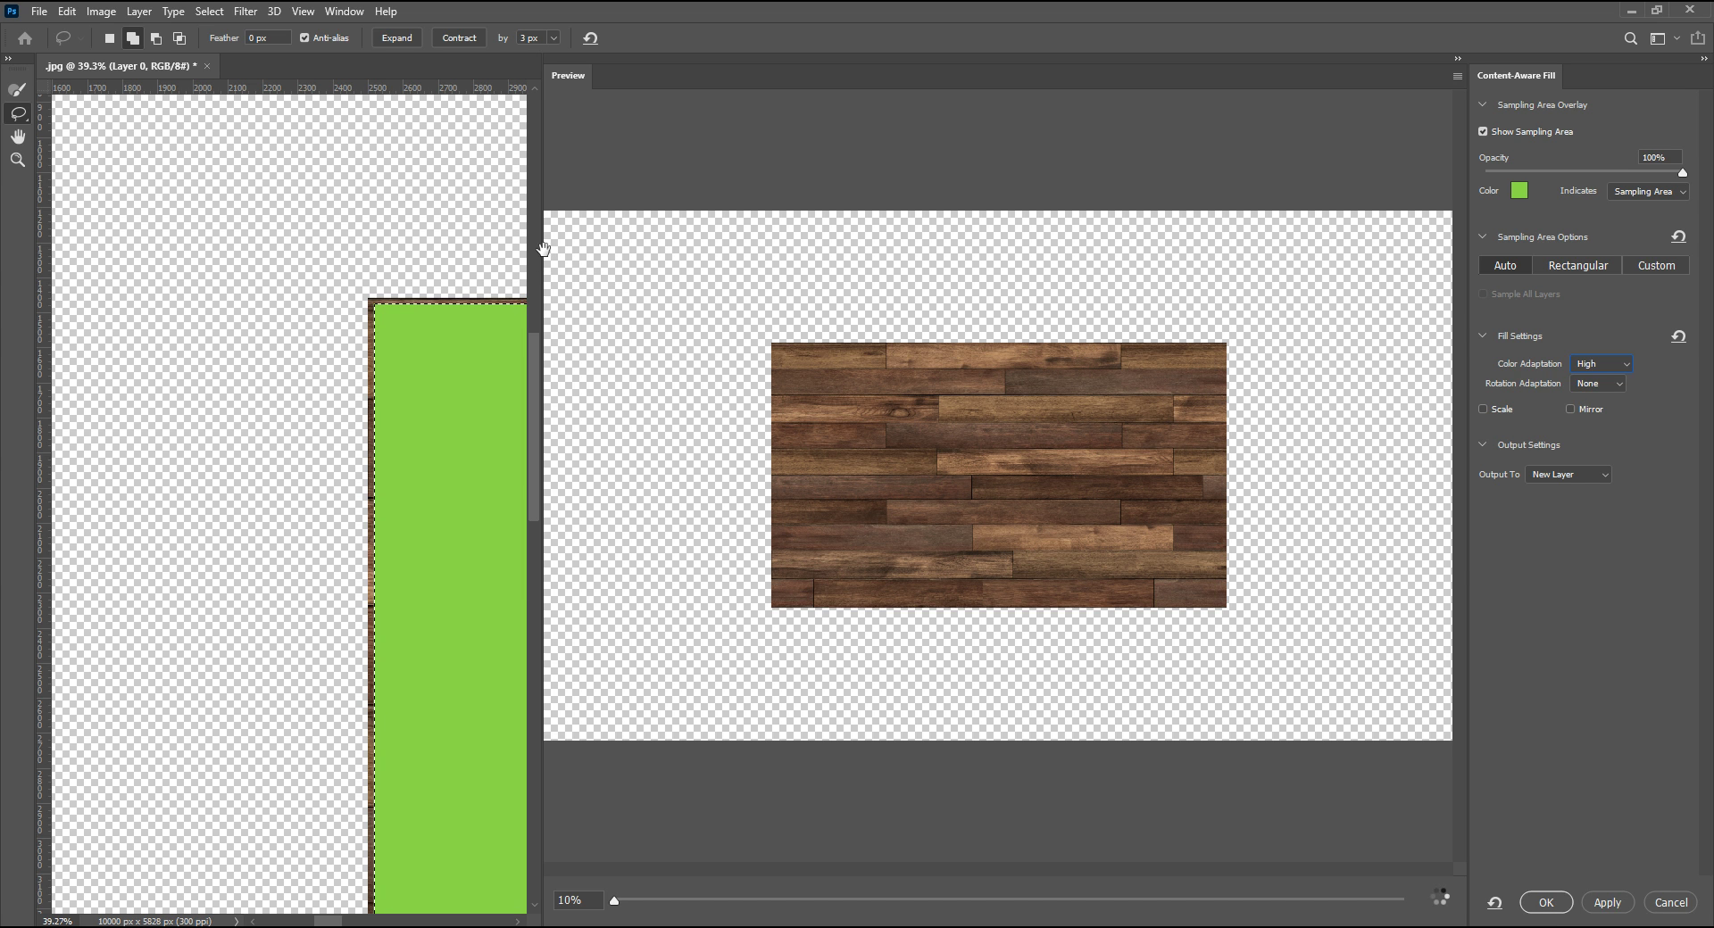
mouse_move(543, 250)
left_mouse_down()
mouse_move(740, 254)
mouse_move(709, 253)
left_mouse_up()
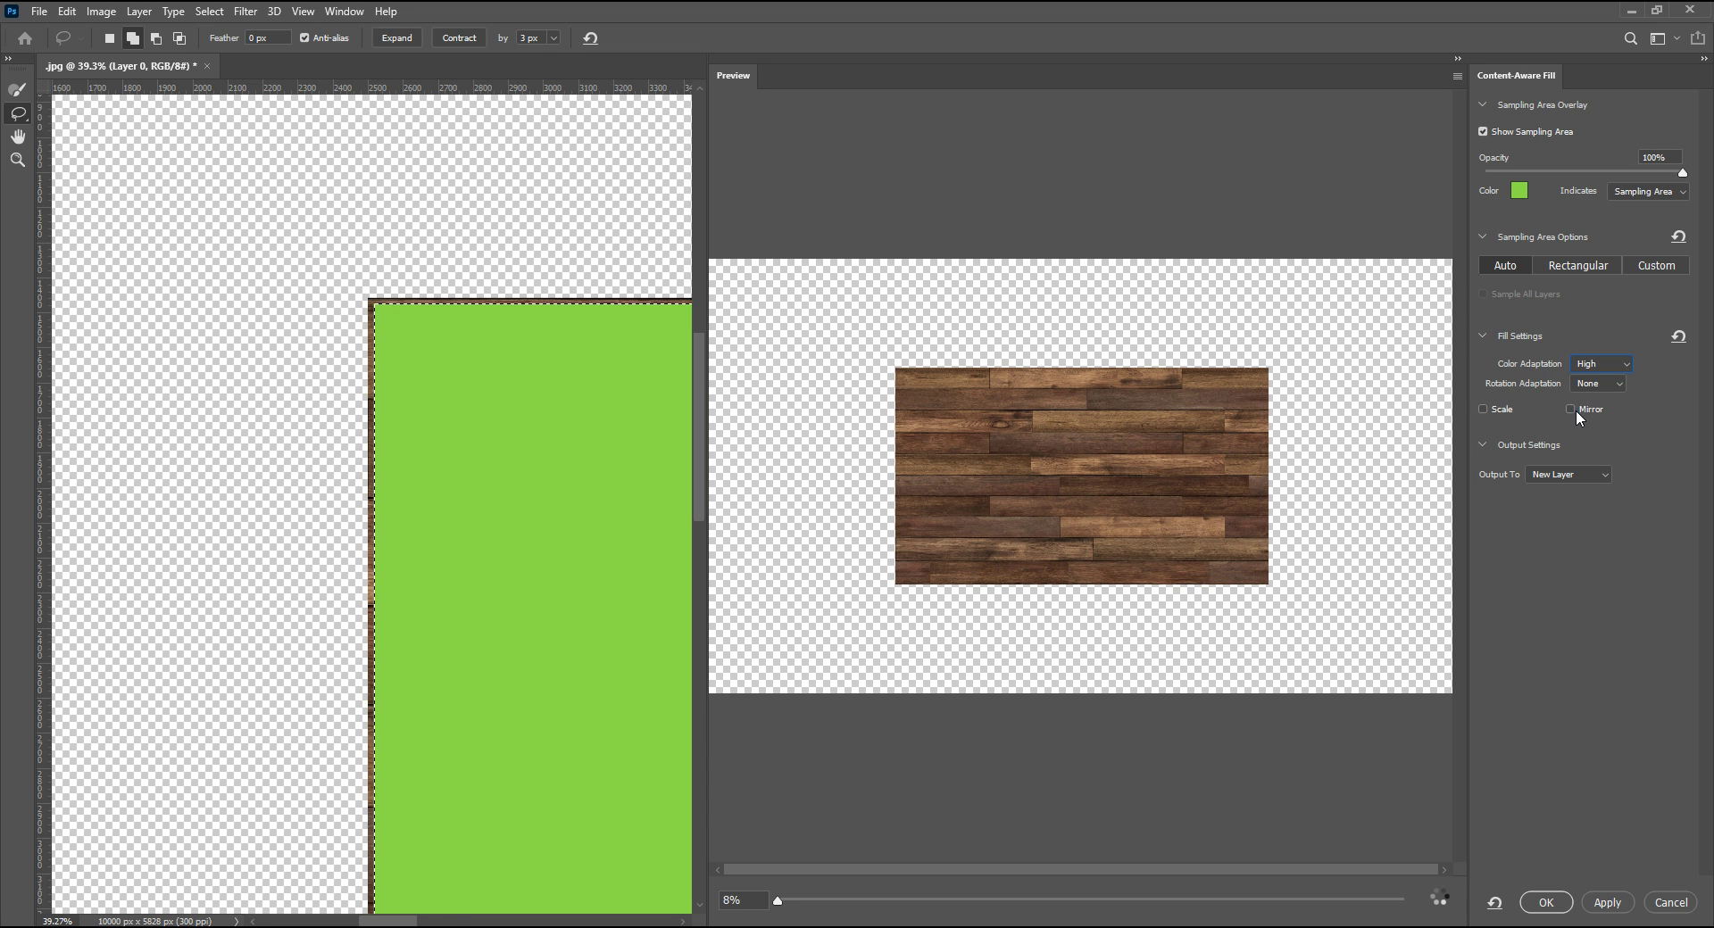
left_click(1619, 390)
left_click(1619, 390)
left_click(1619, 390)
left_click(1620, 390)
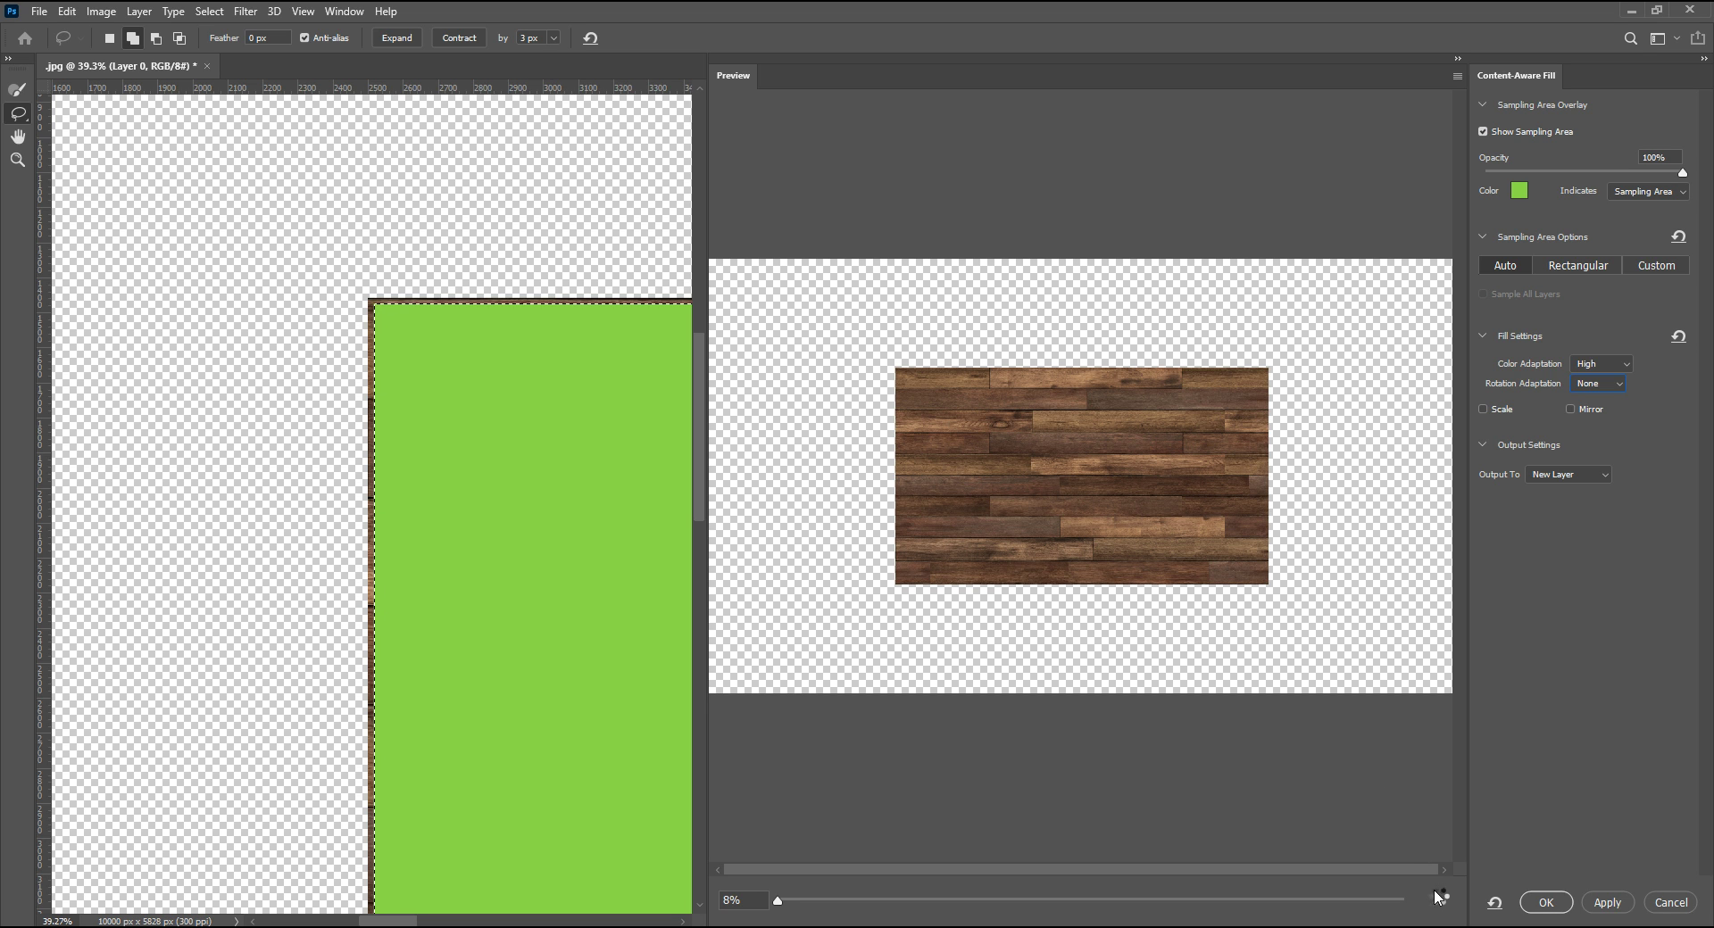
left_click(1443, 927)
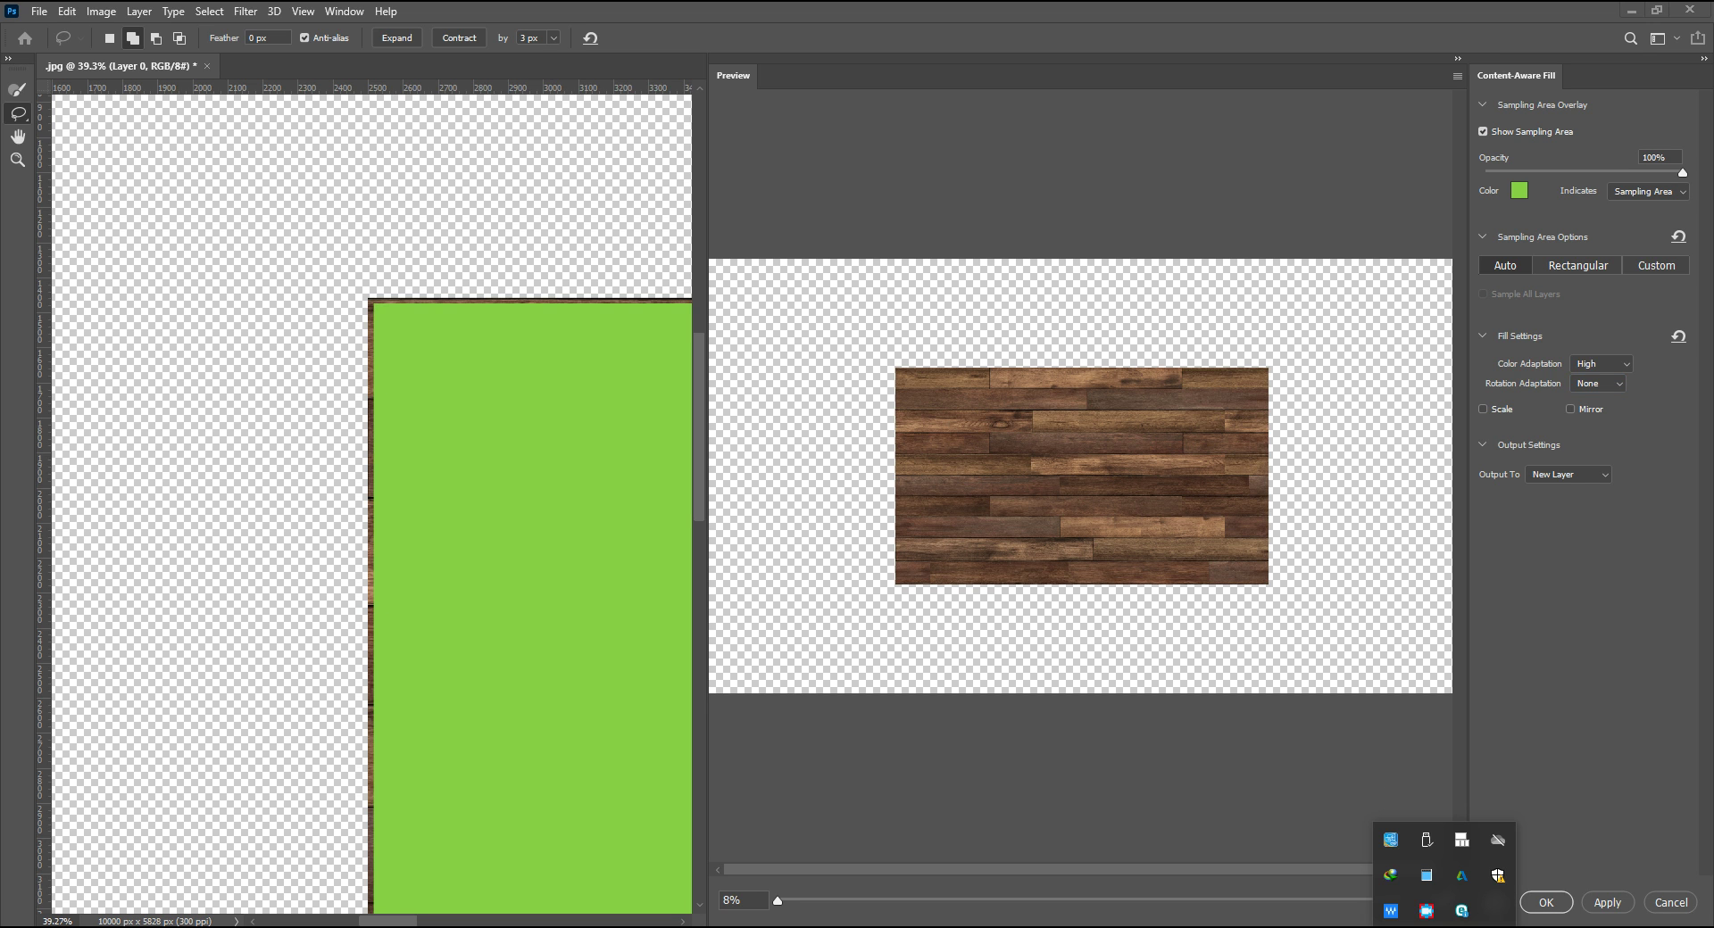
left_click(1426, 912)
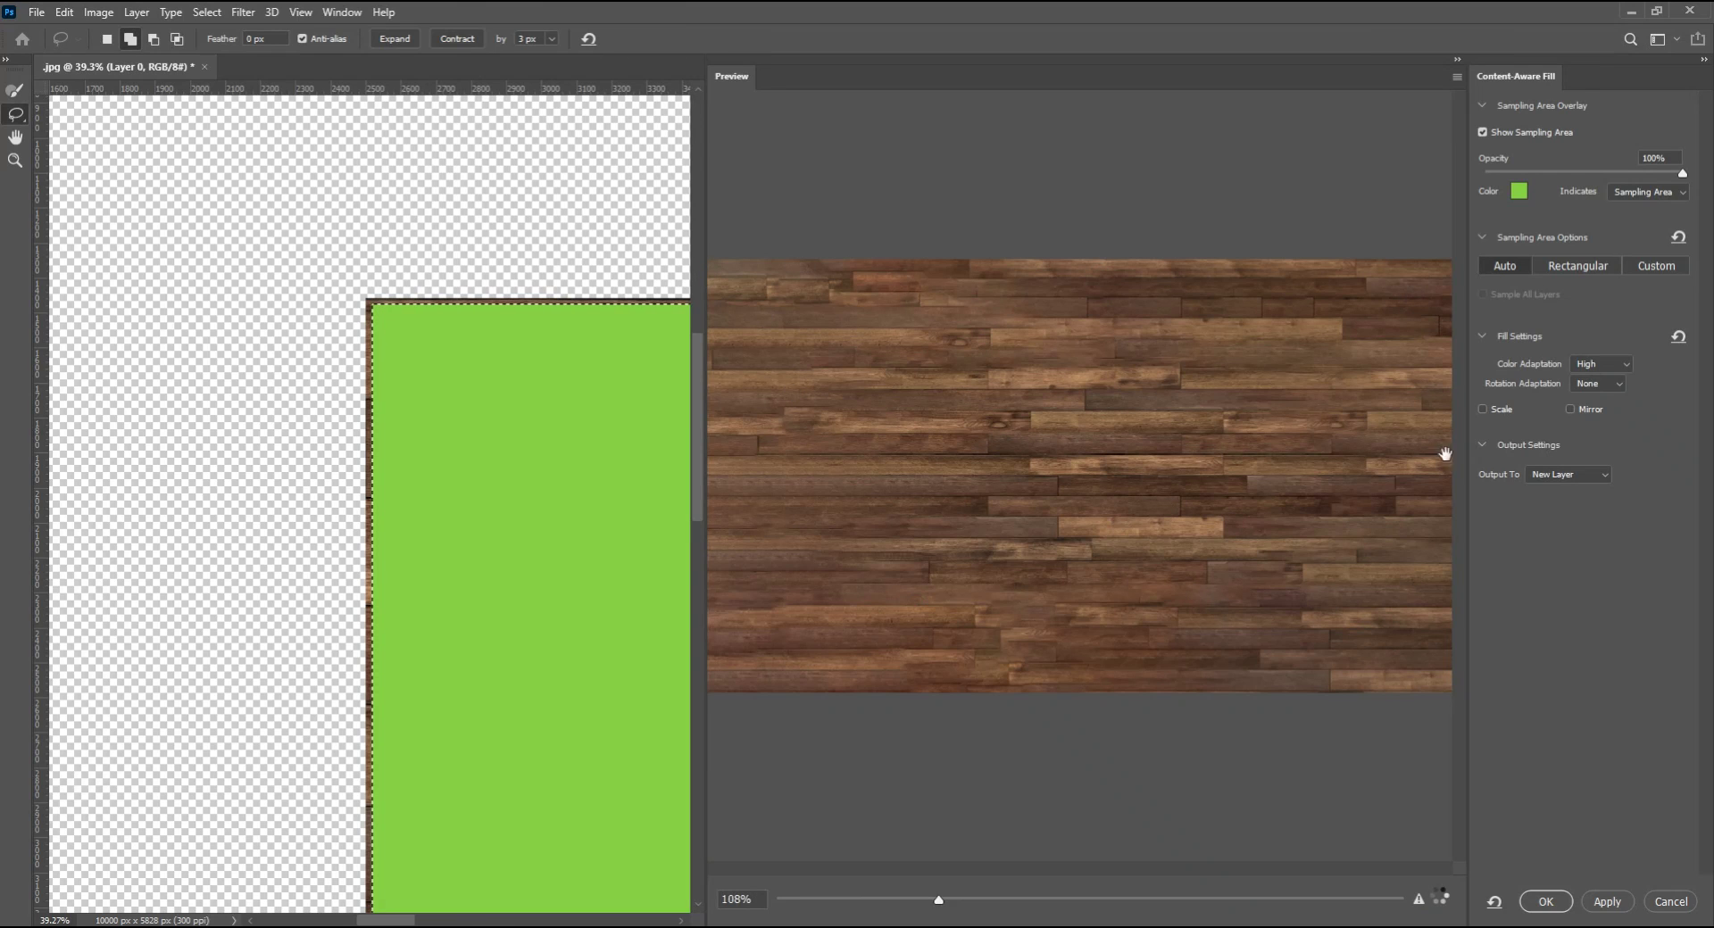
Enable Mirror sampling in Fill Settings and accept the warning
scroll(484, 409, "down", 3)
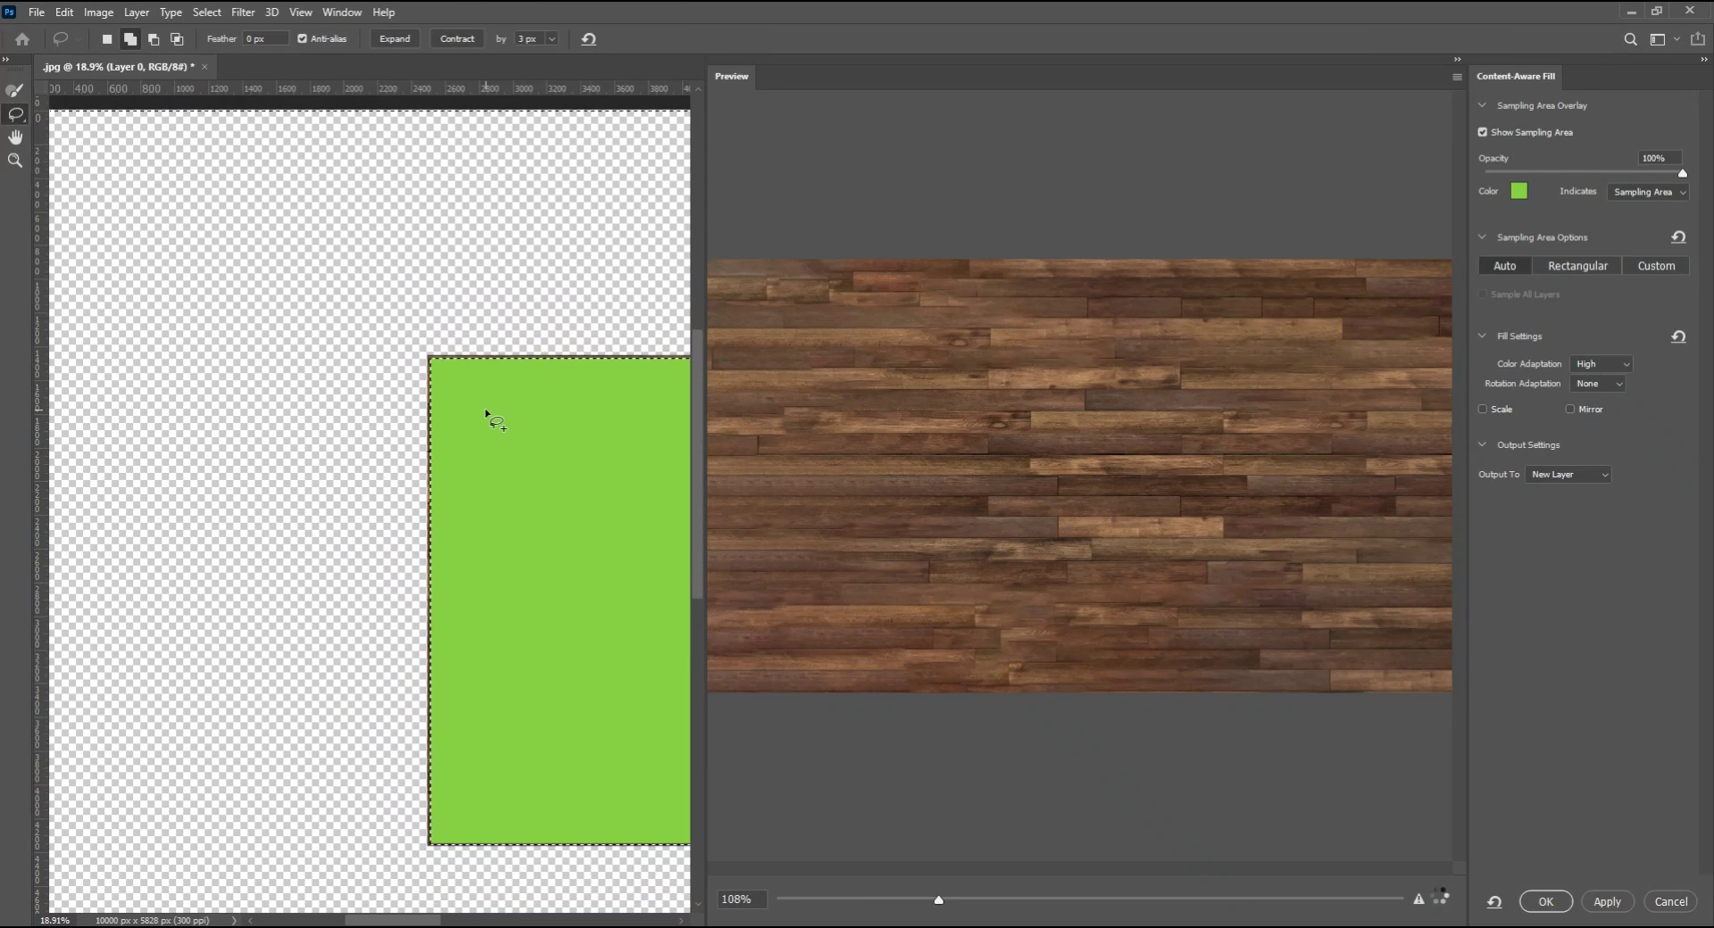
scroll(485, 409, "down", 2)
scroll(485, 409, "down", 1)
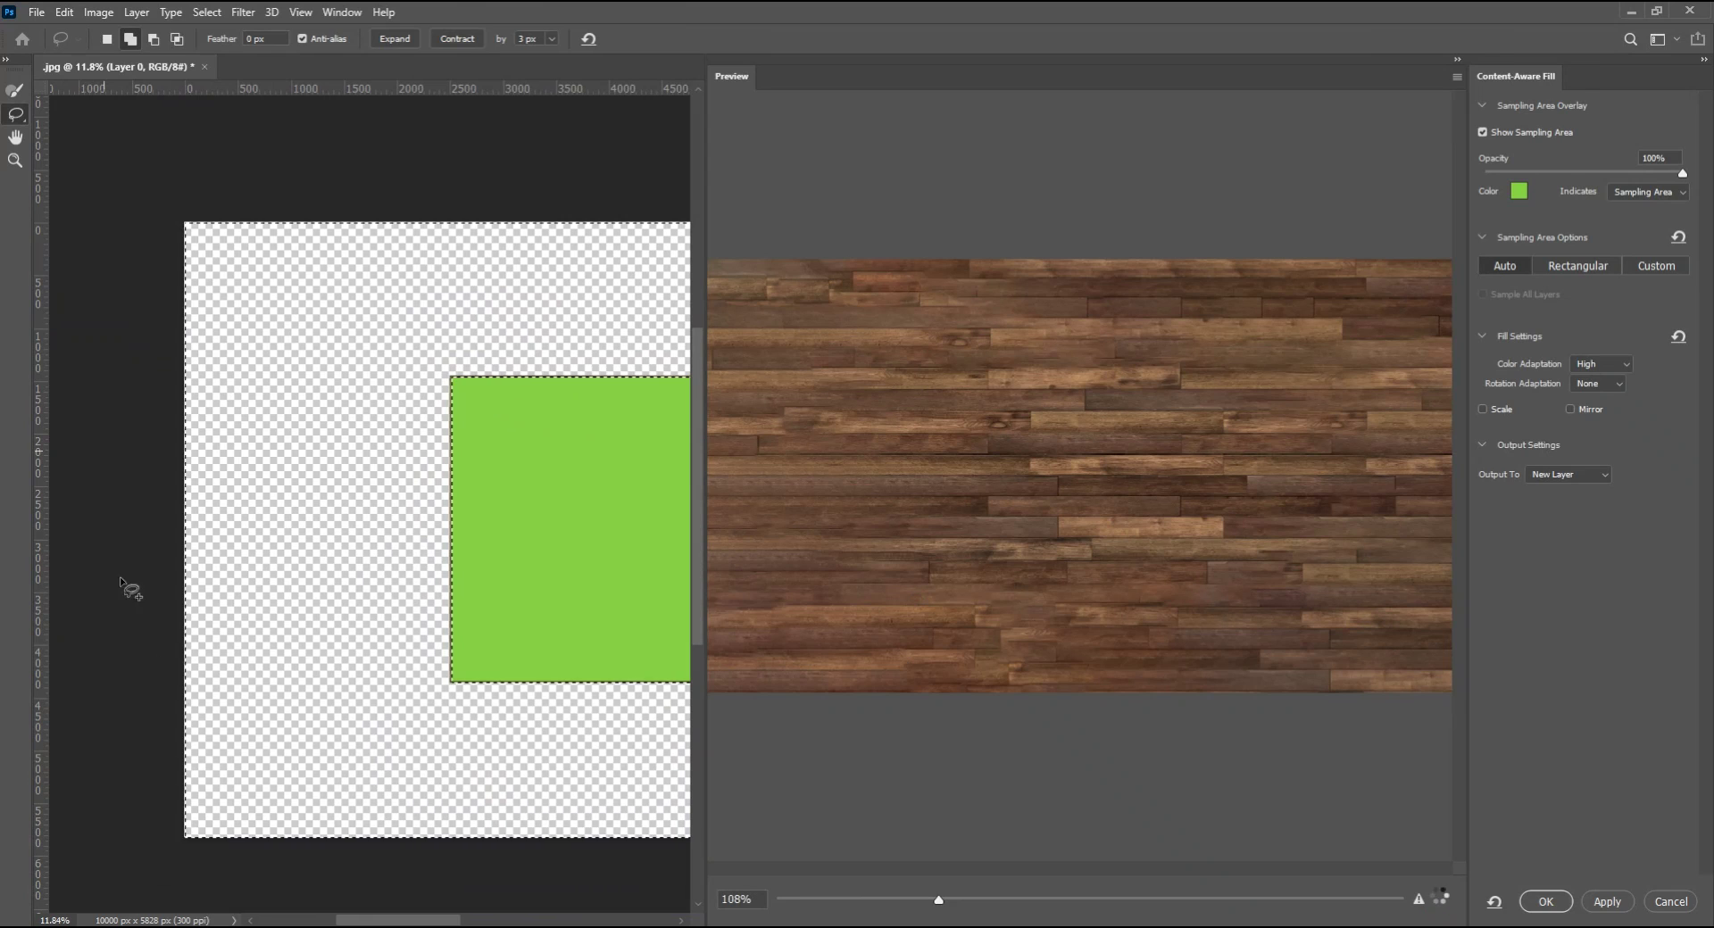
scroll(1162, 502, "up", 1)
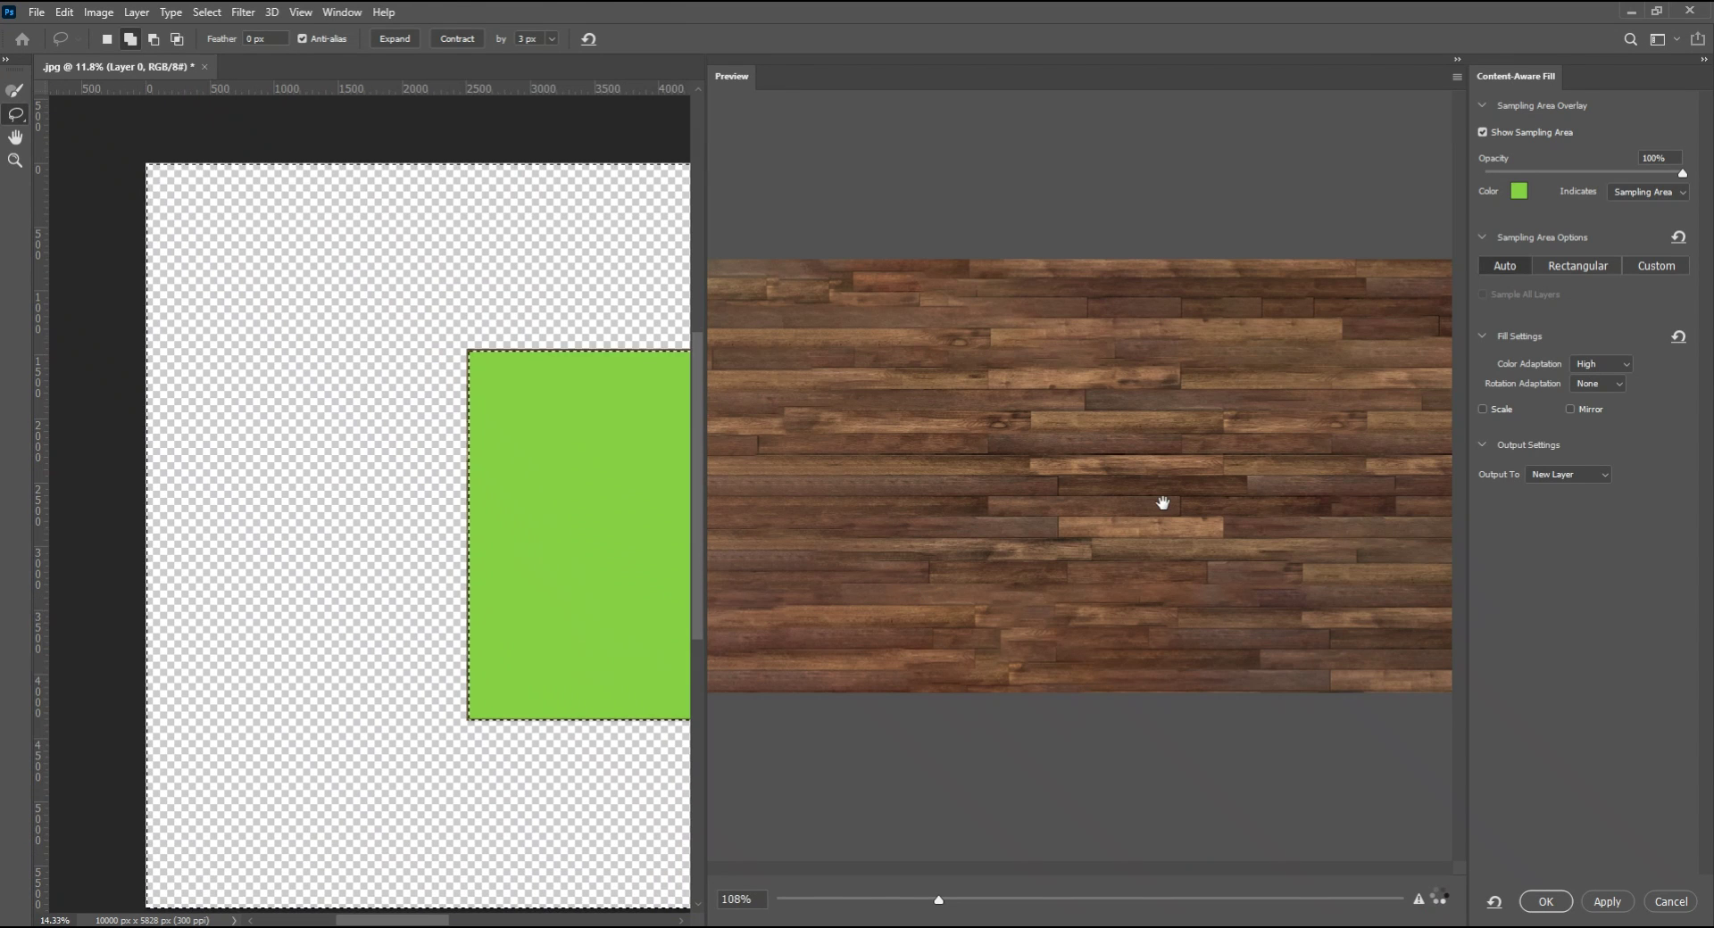
left_click(1589, 409)
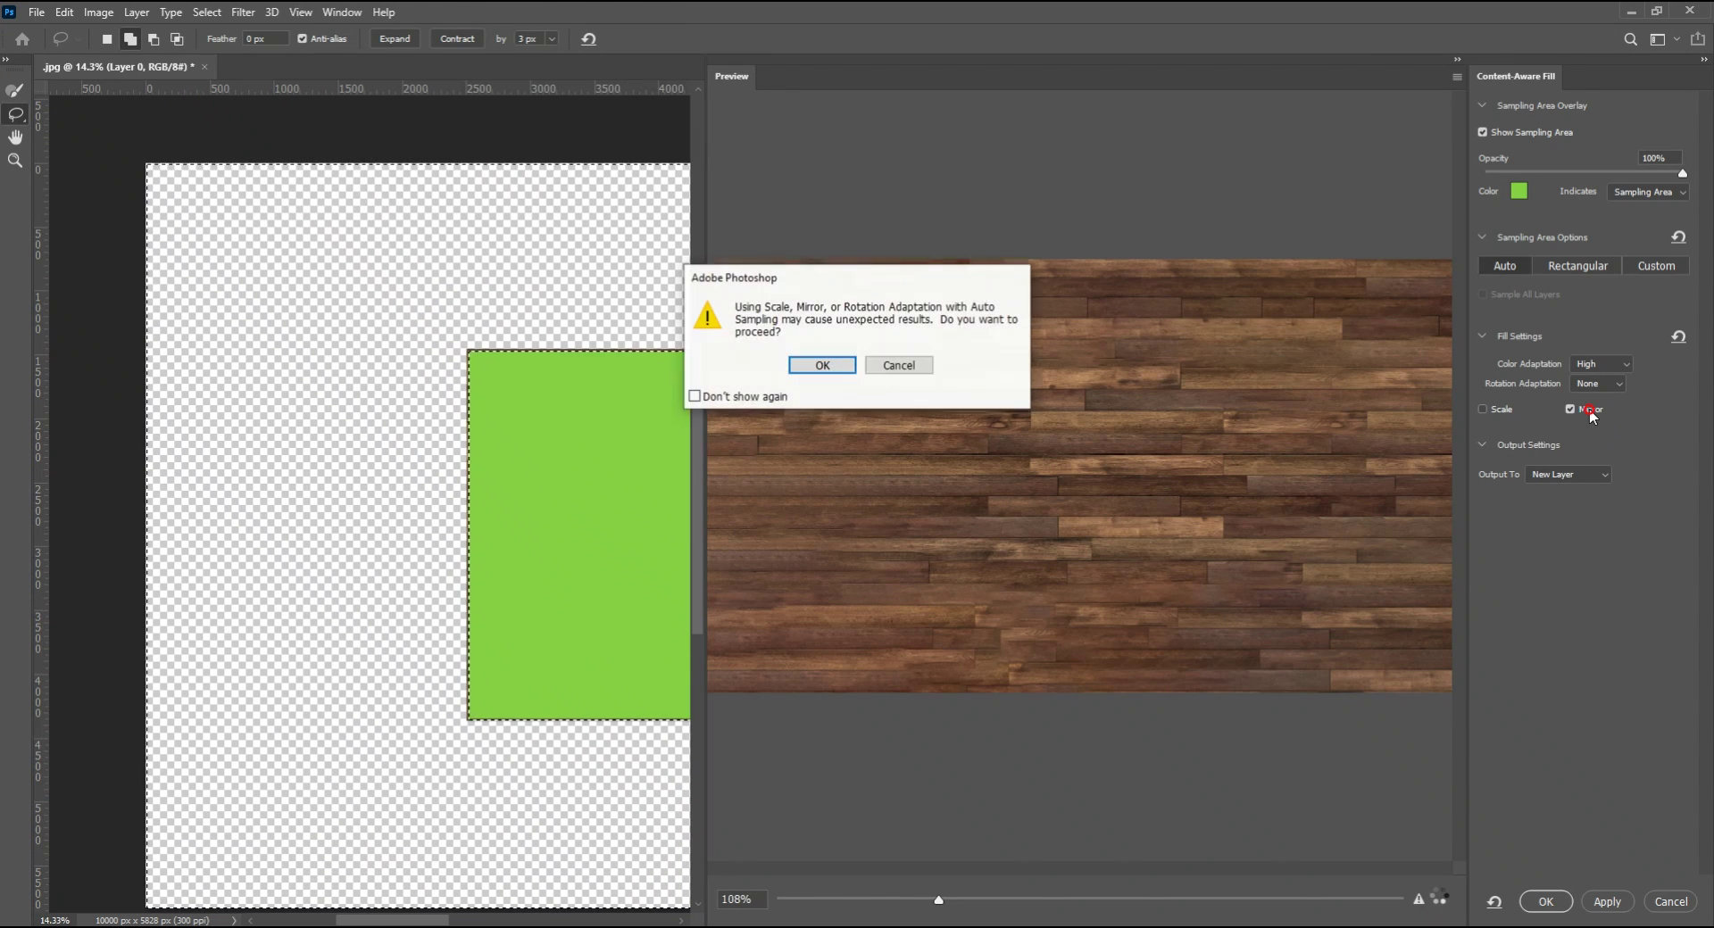
left_click(822, 366)
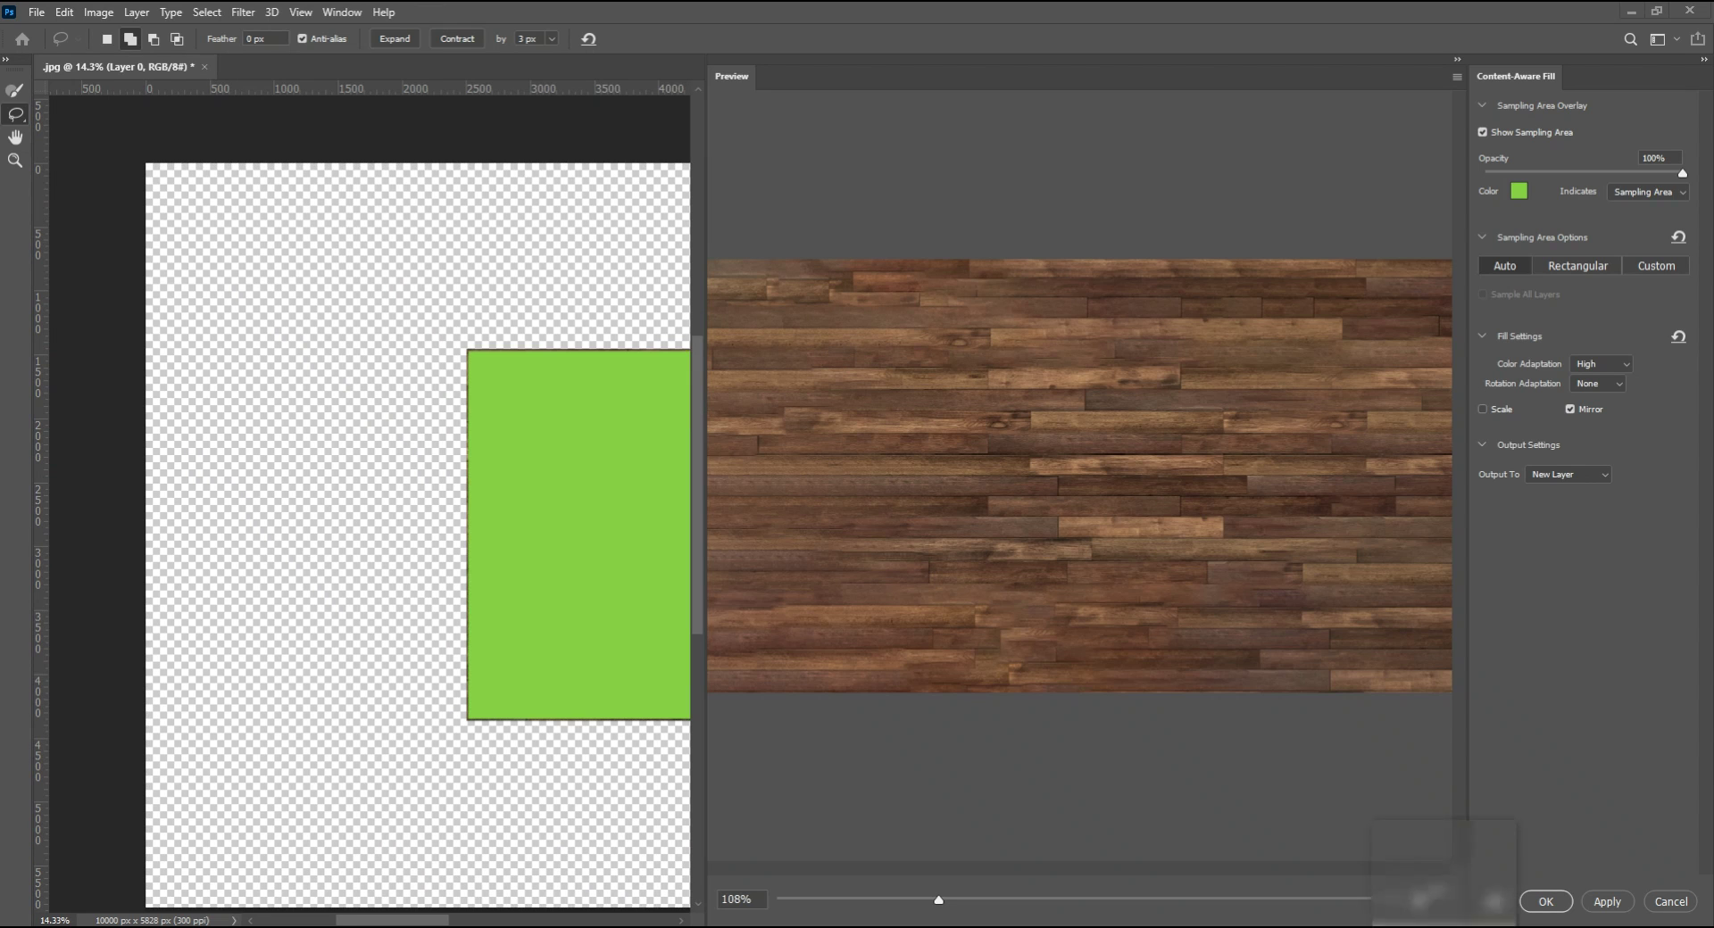
Set Rotation Adaptation to Medium and commit the fill as a Background copy layer
left_click(1444, 926)
left_click(1427, 915)
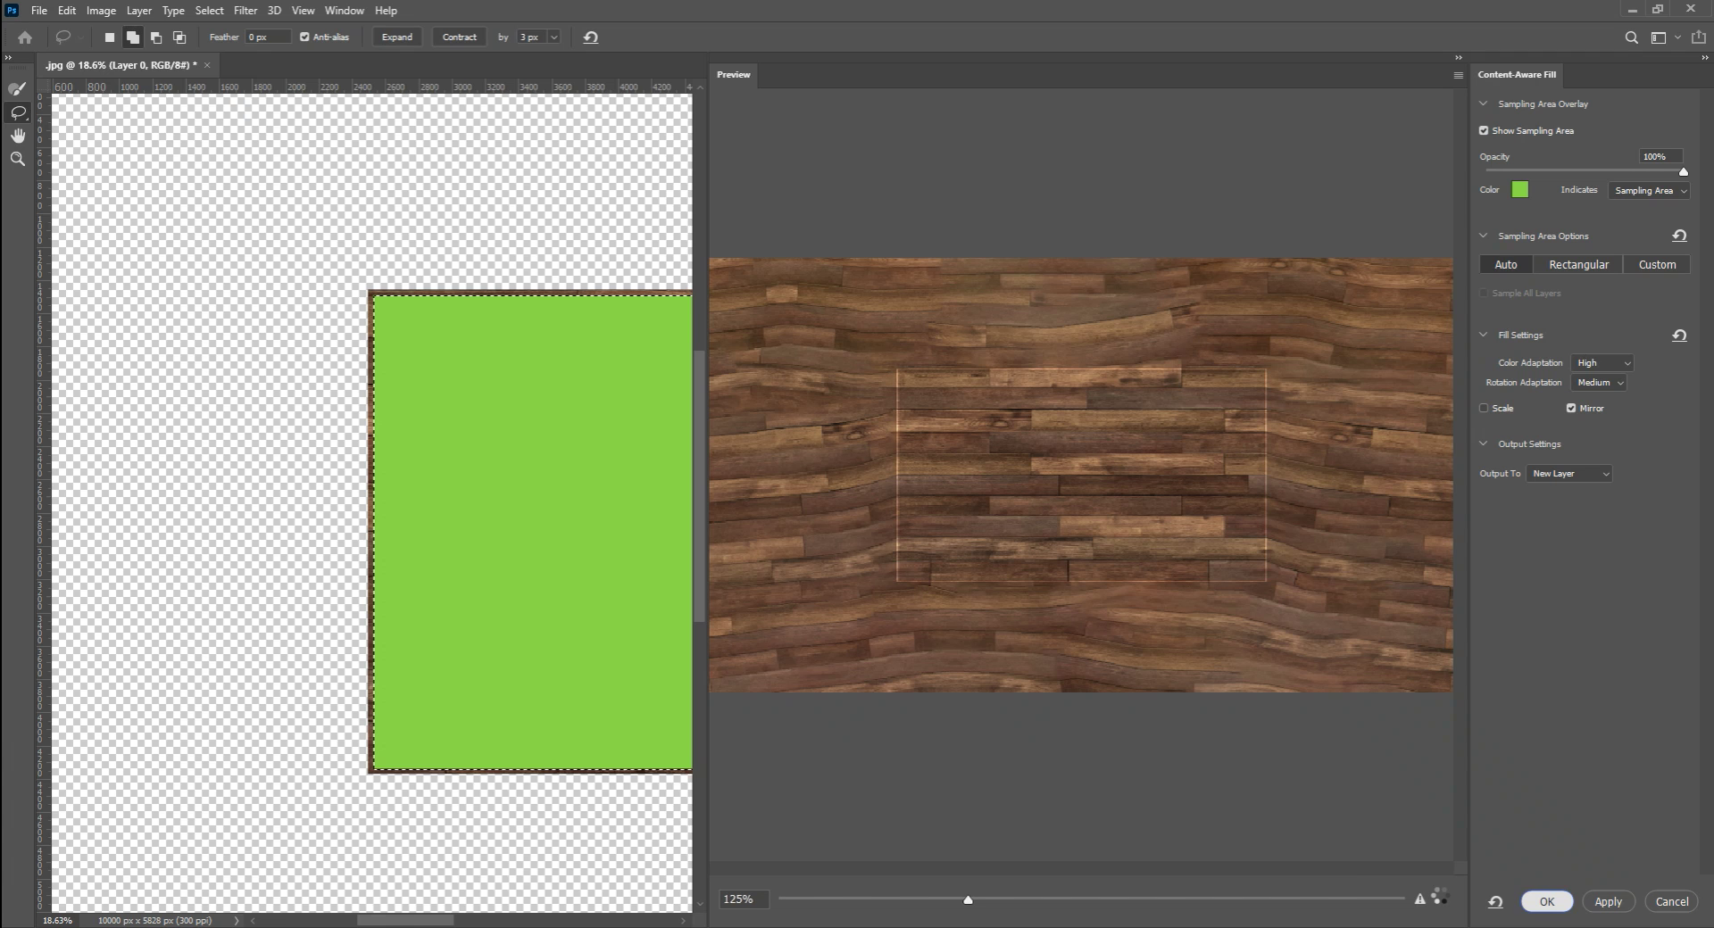
left_click(1445, 927)
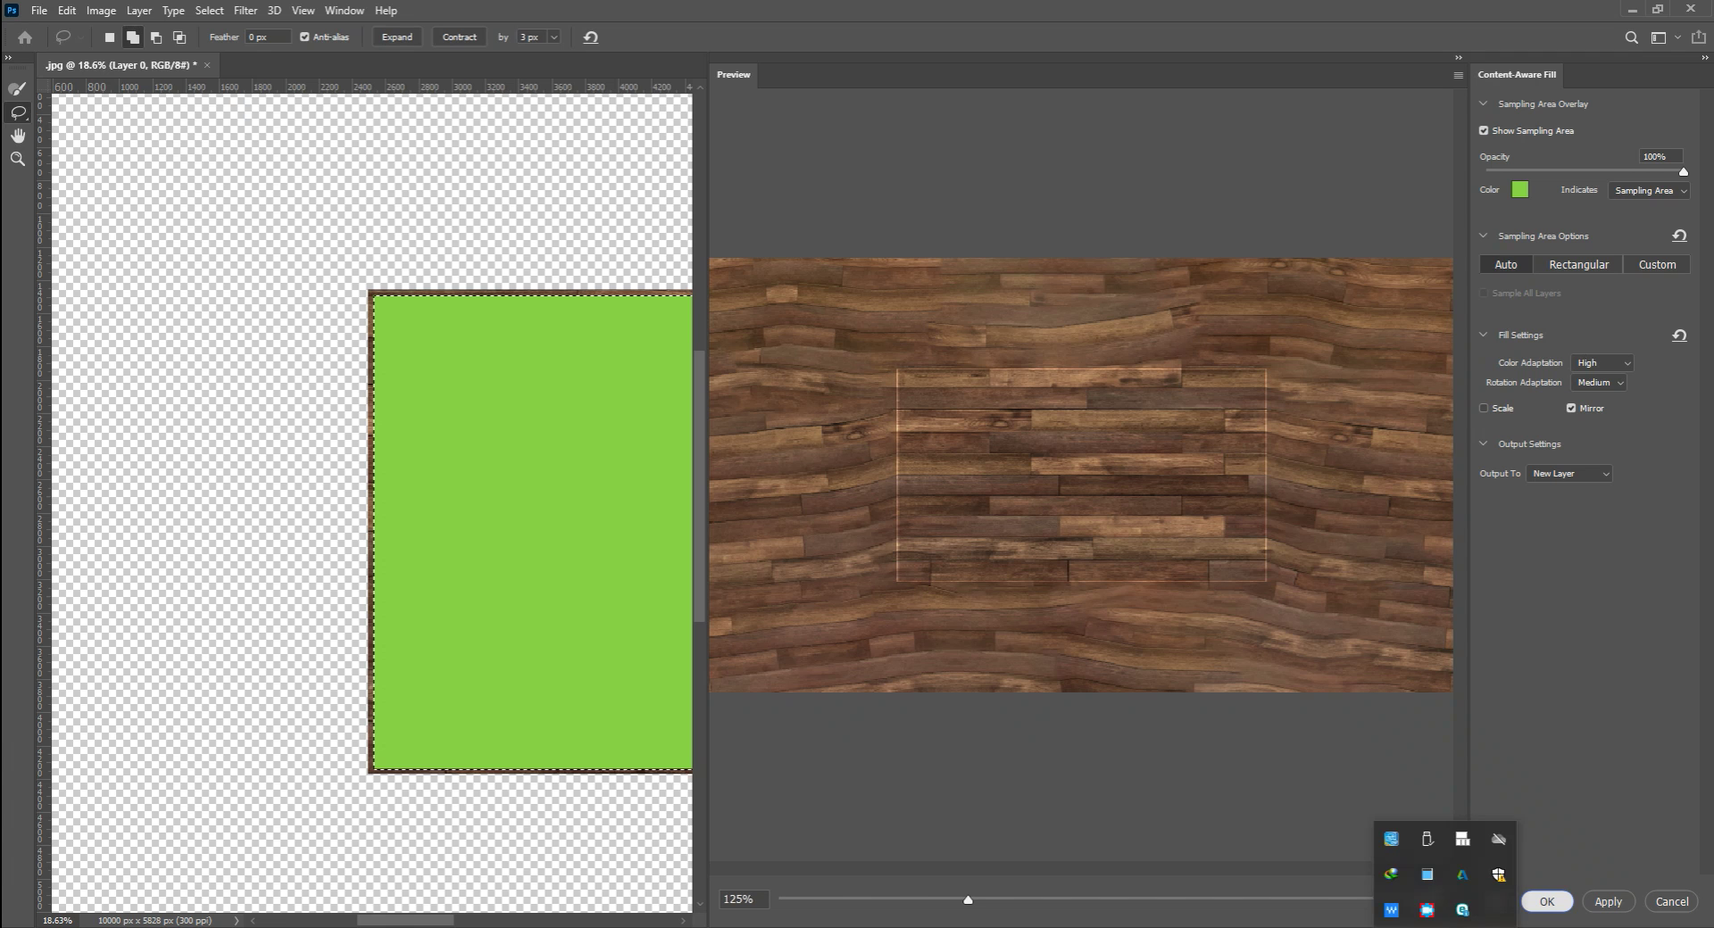
left_click(1427, 913)
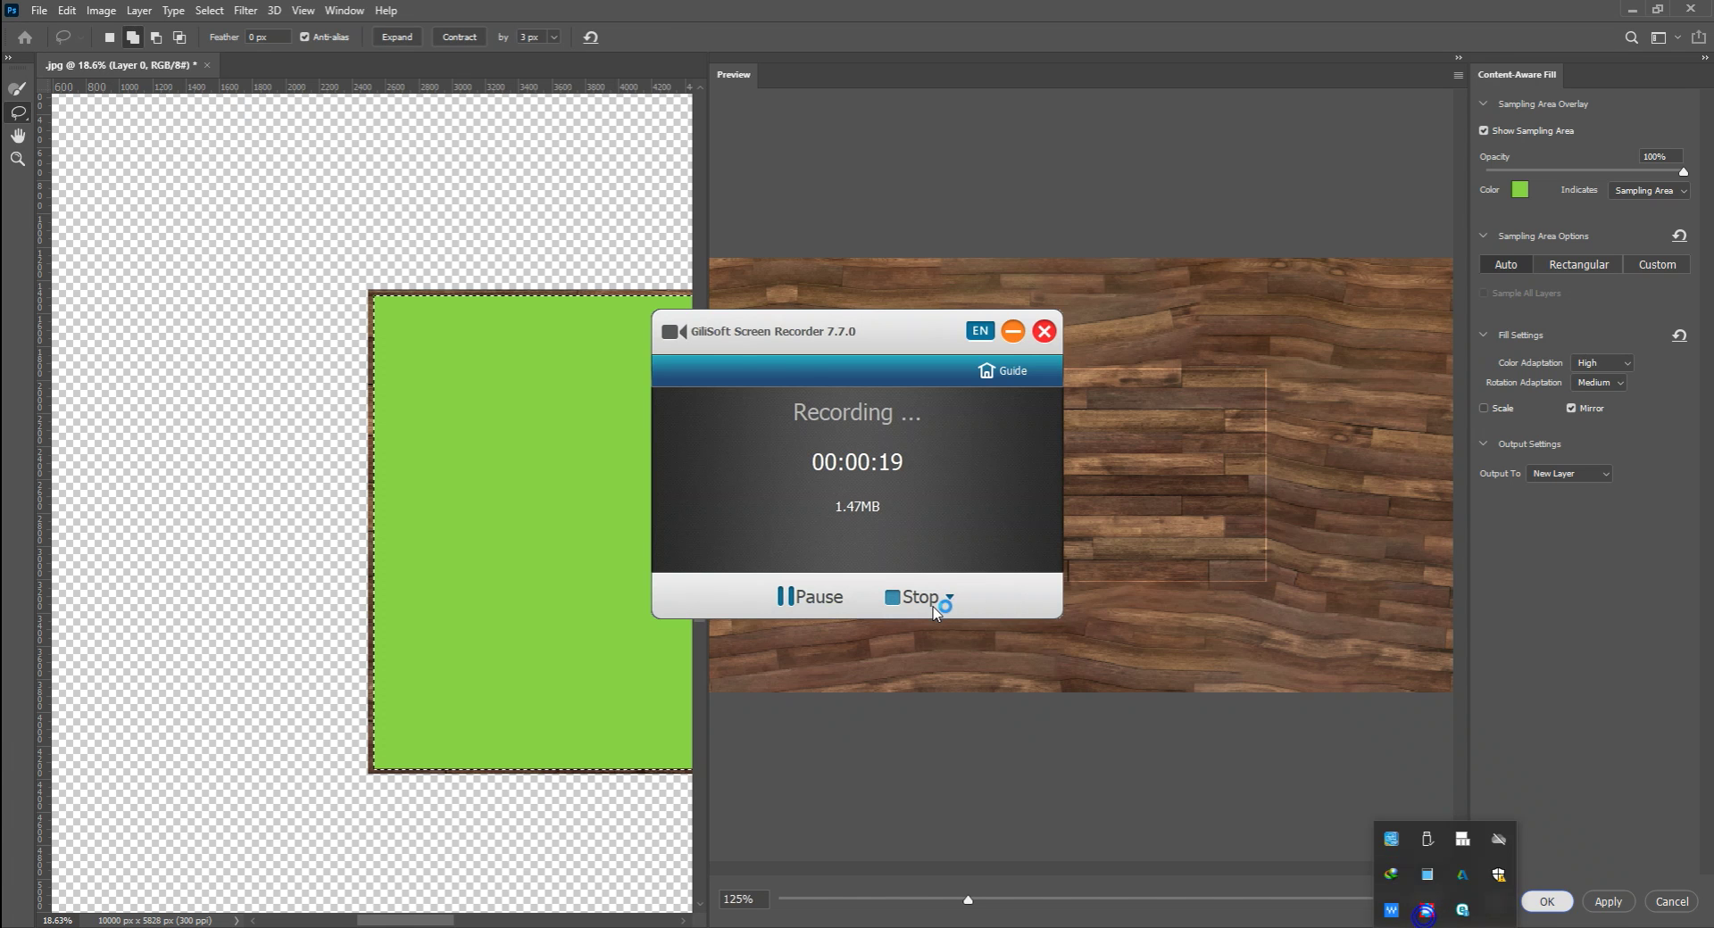
left_click(920, 597)
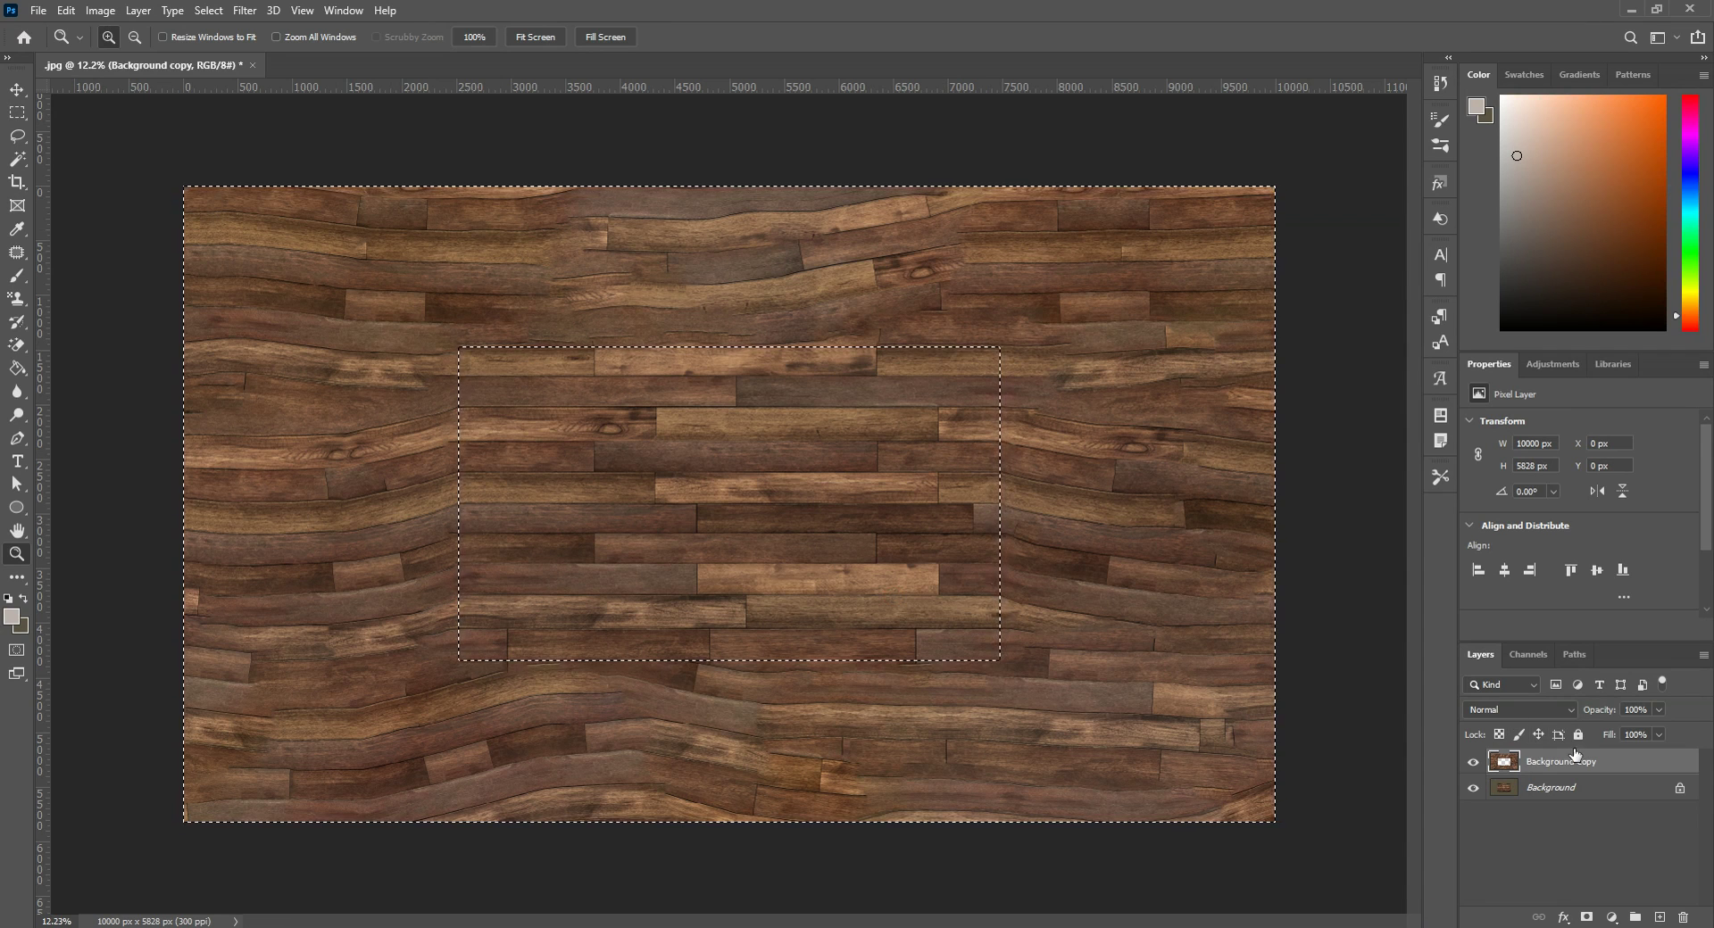
Resize the image to 2500 × 1457 px by dividing width and height in Image Size
left_click(100, 11)
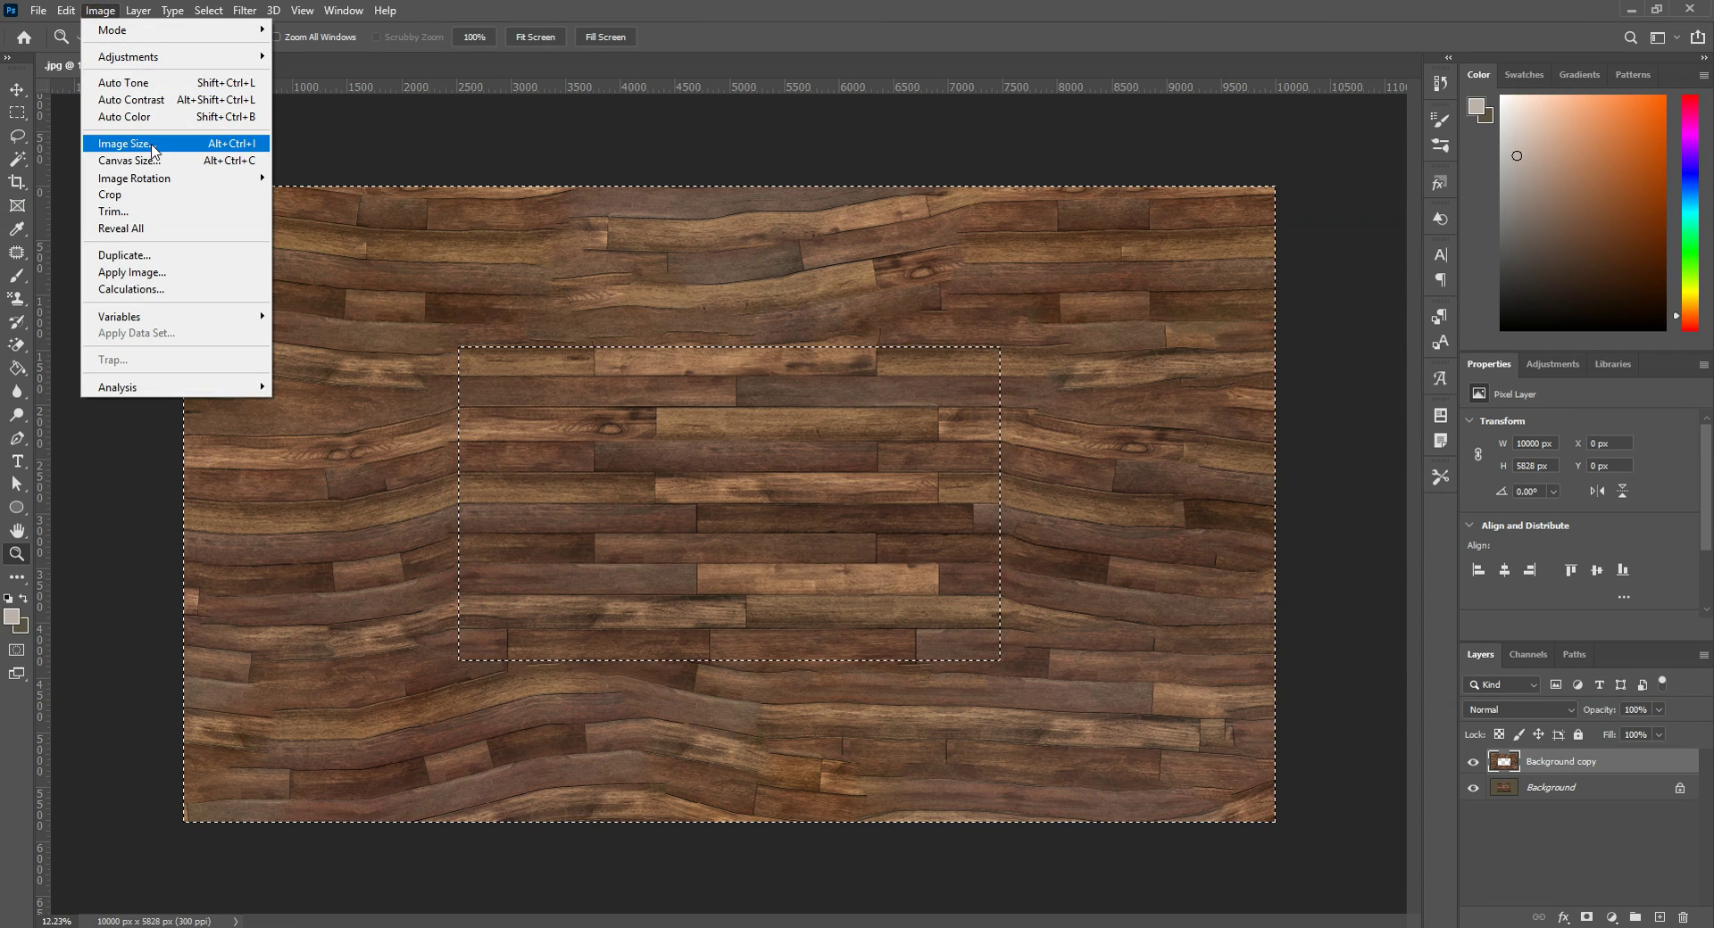
left_click(146, 144)
left_click(980, 294)
type("/2")
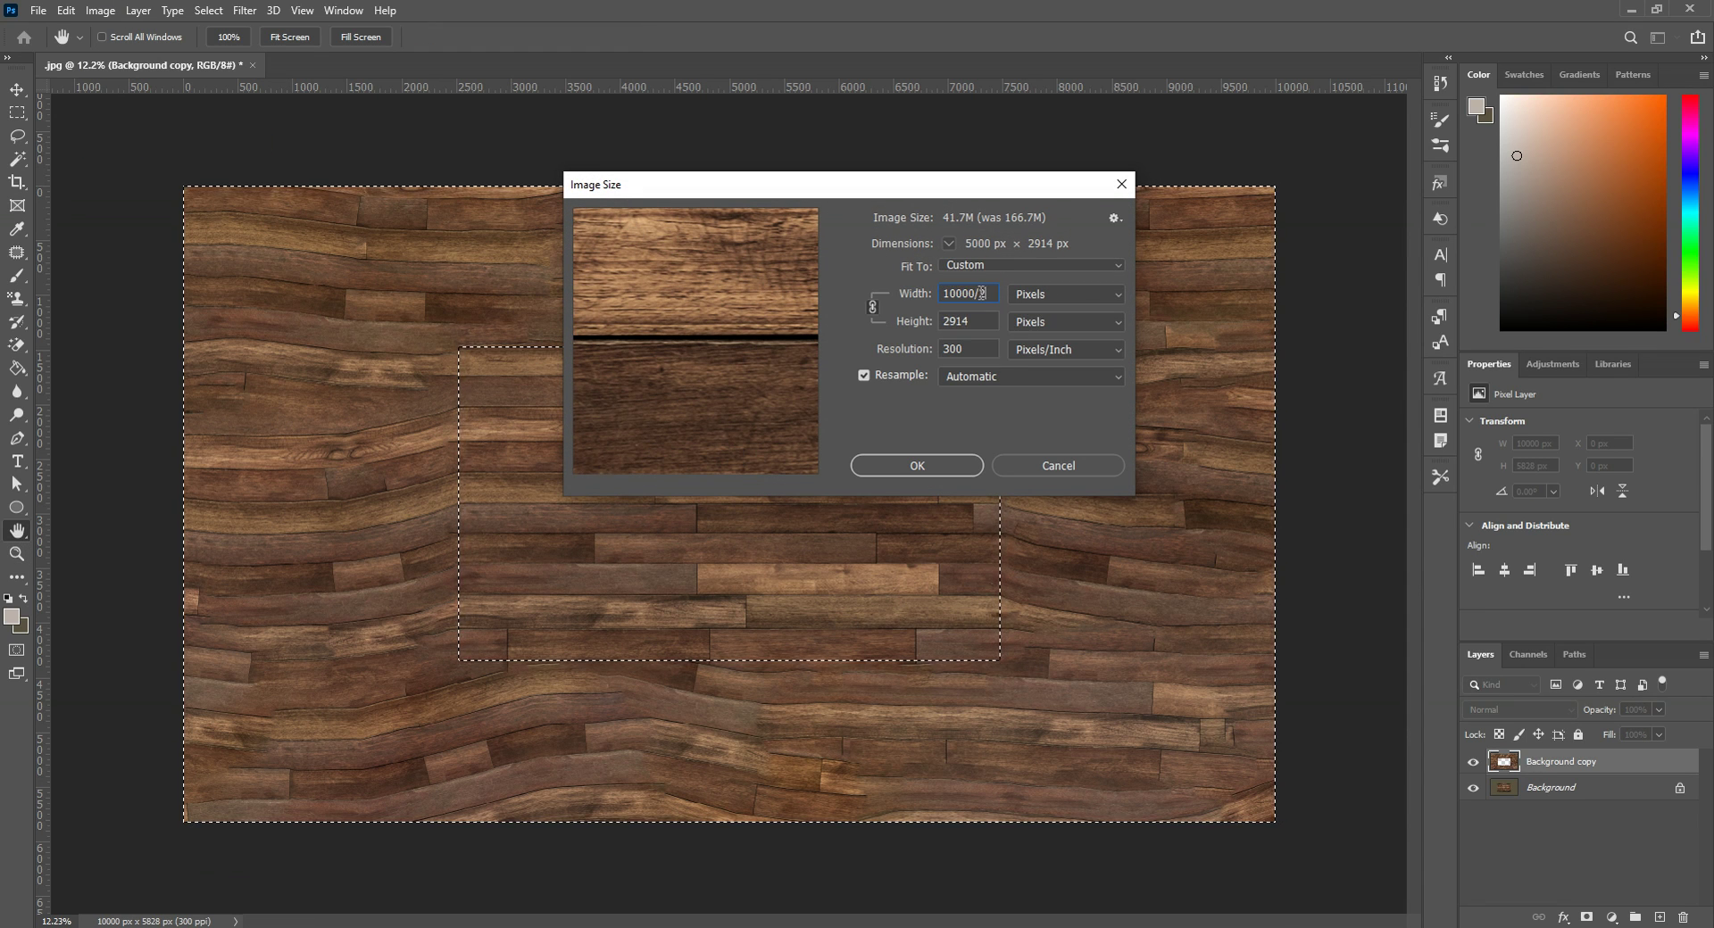
type("2")
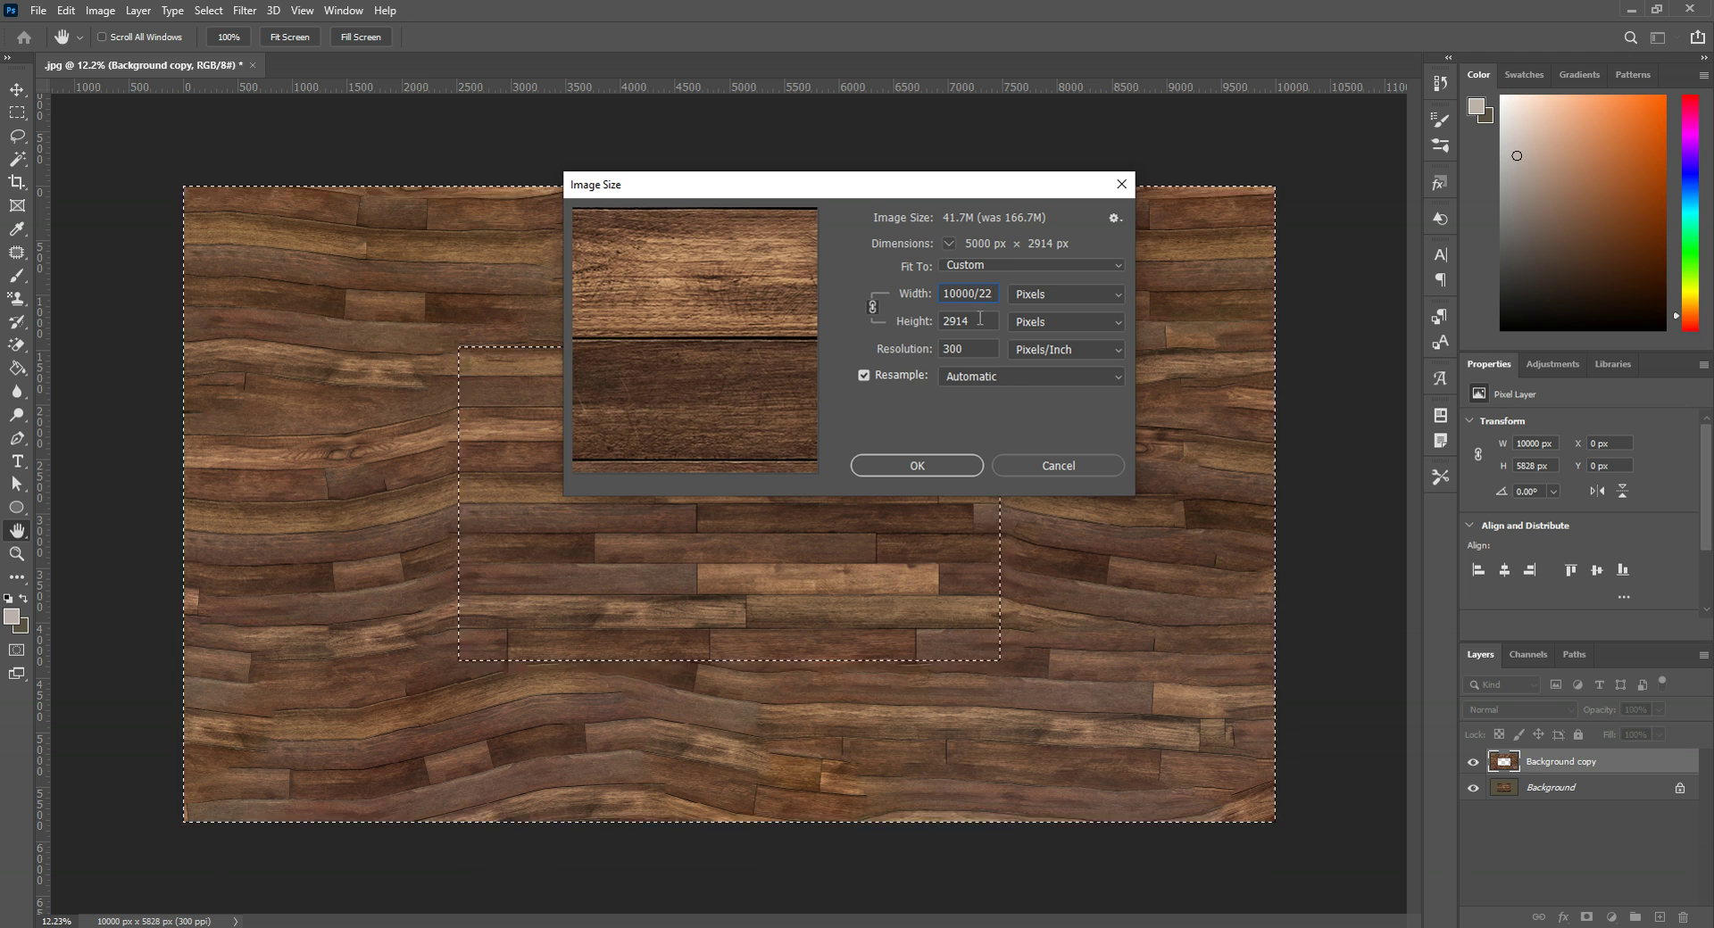
key("BackSpace")
left_click(980, 319)
type("/2")
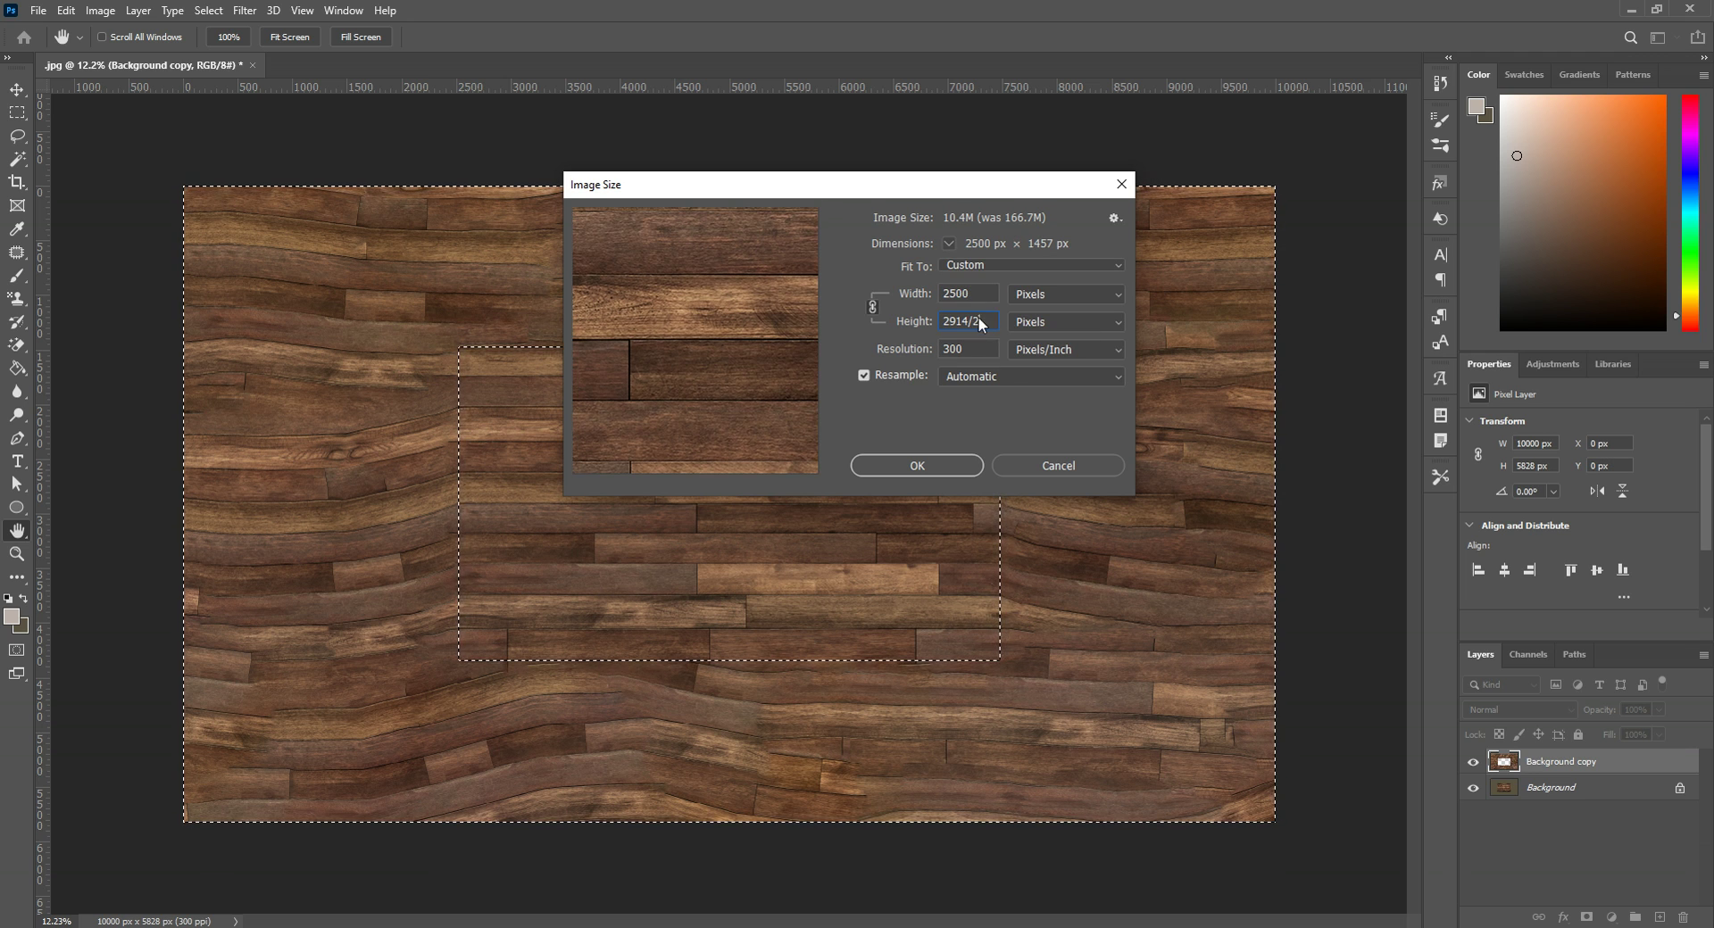
key("Return")
key("z")
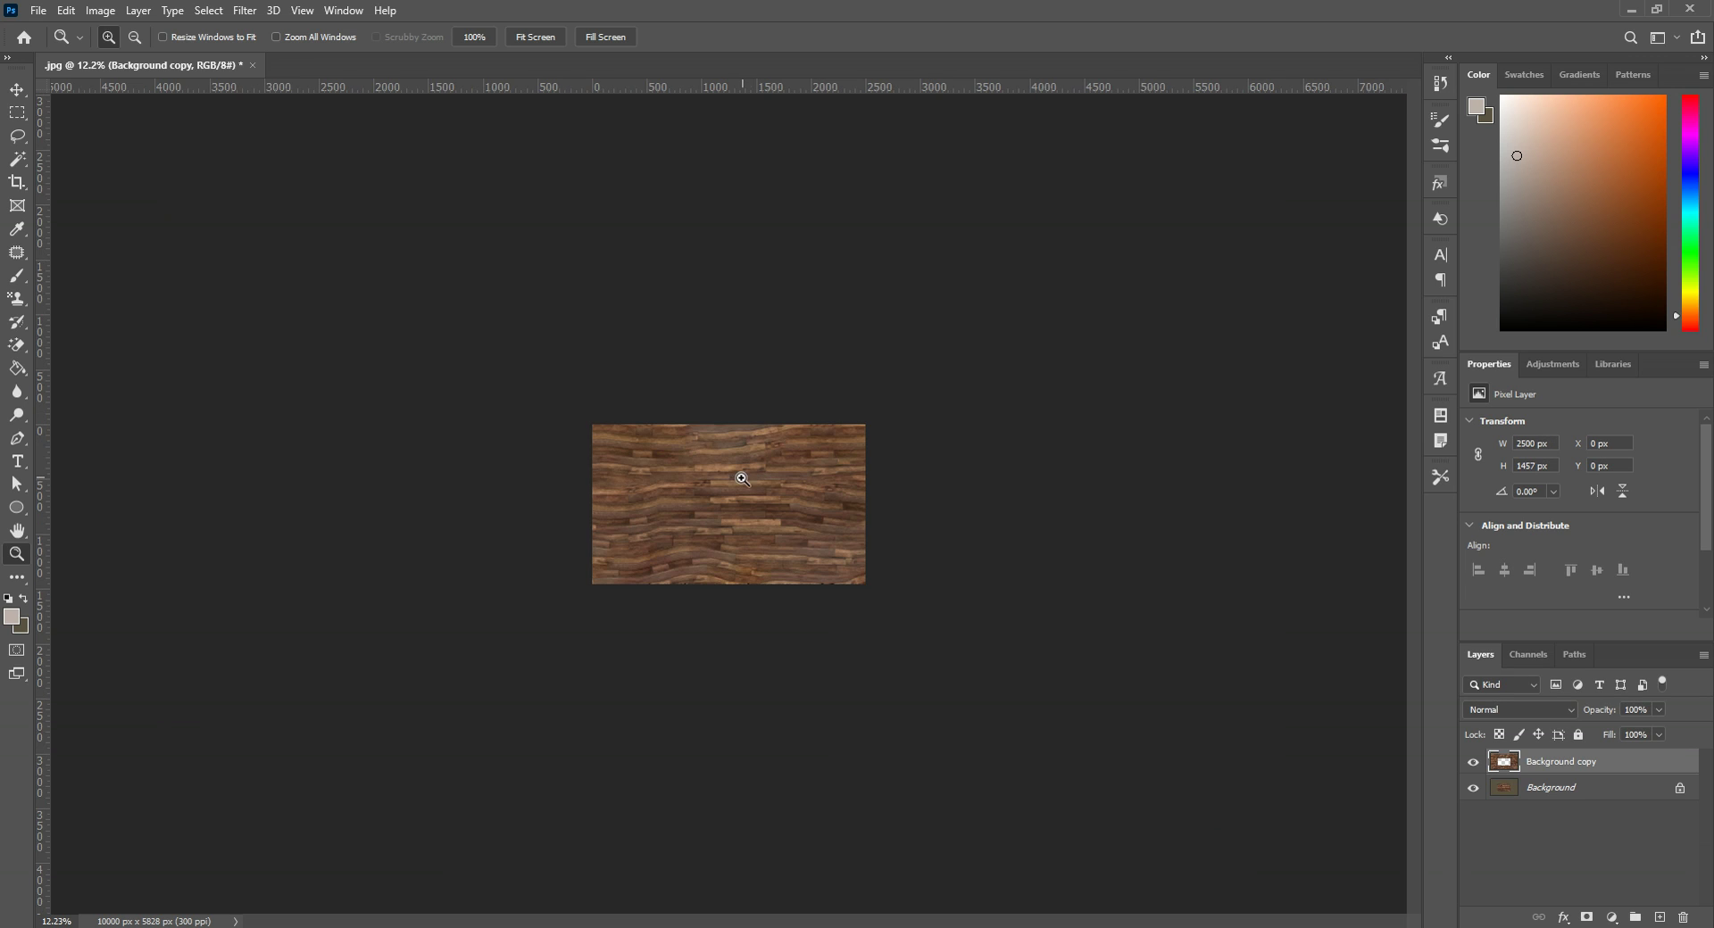
Zoom in on the wood grain to inspect it, then fit the image on screen
left_click(740, 479)
left_click_drag(742, 479, 786, 435)
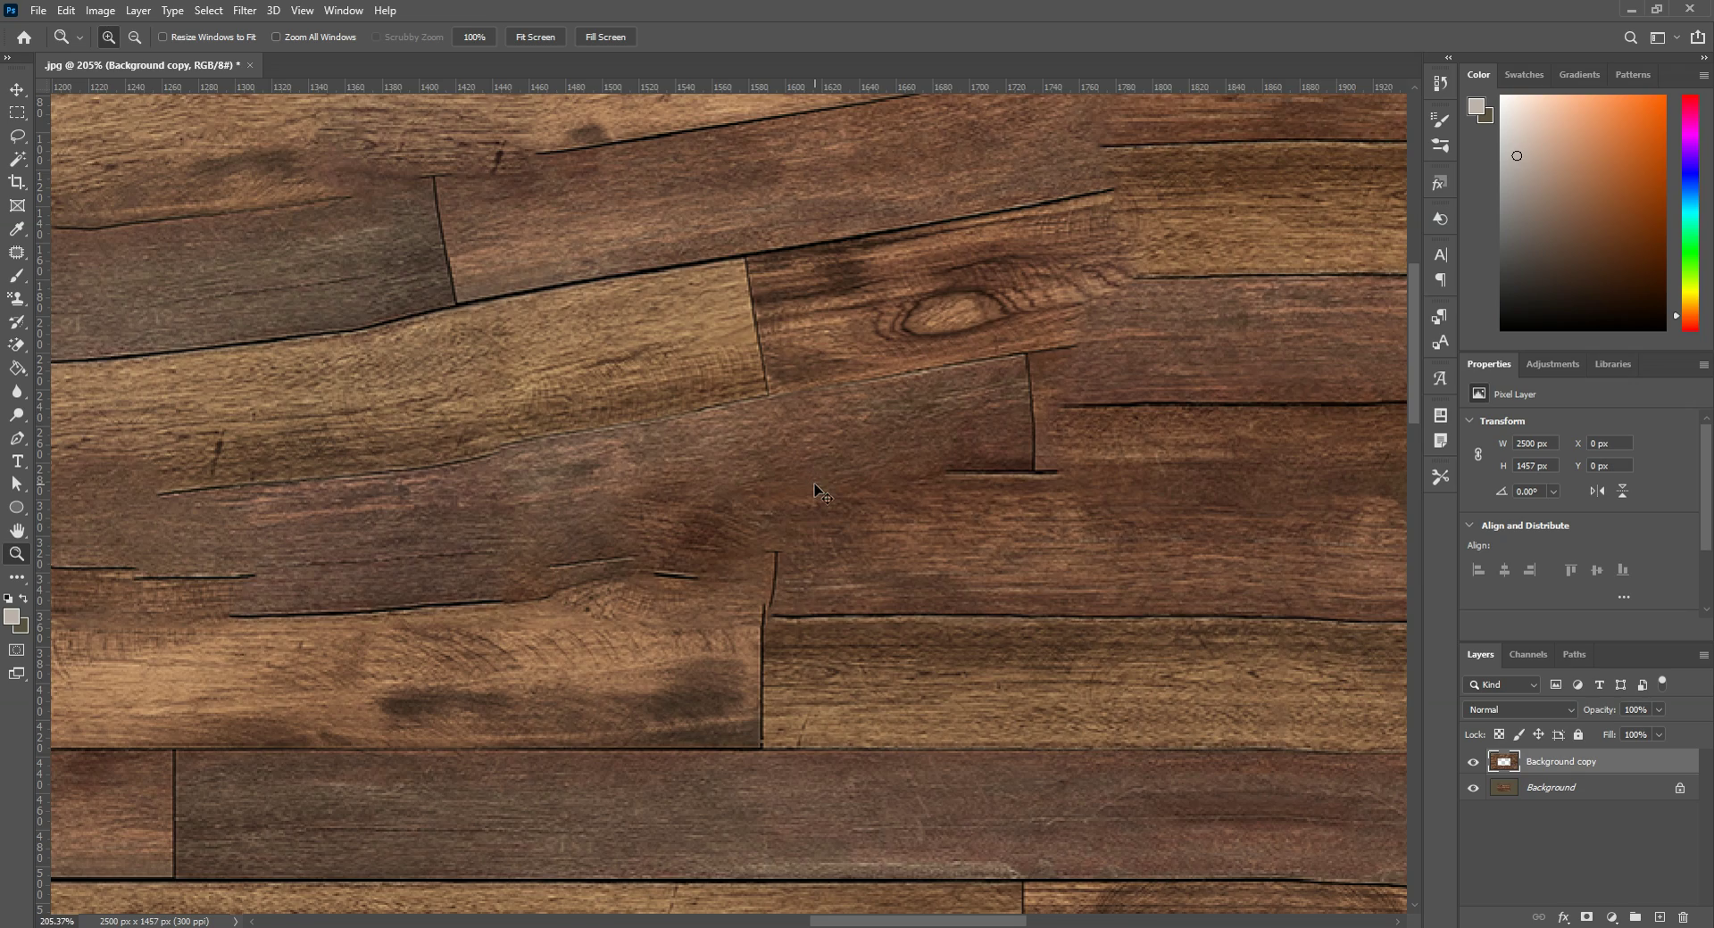
key("ctrl+0")
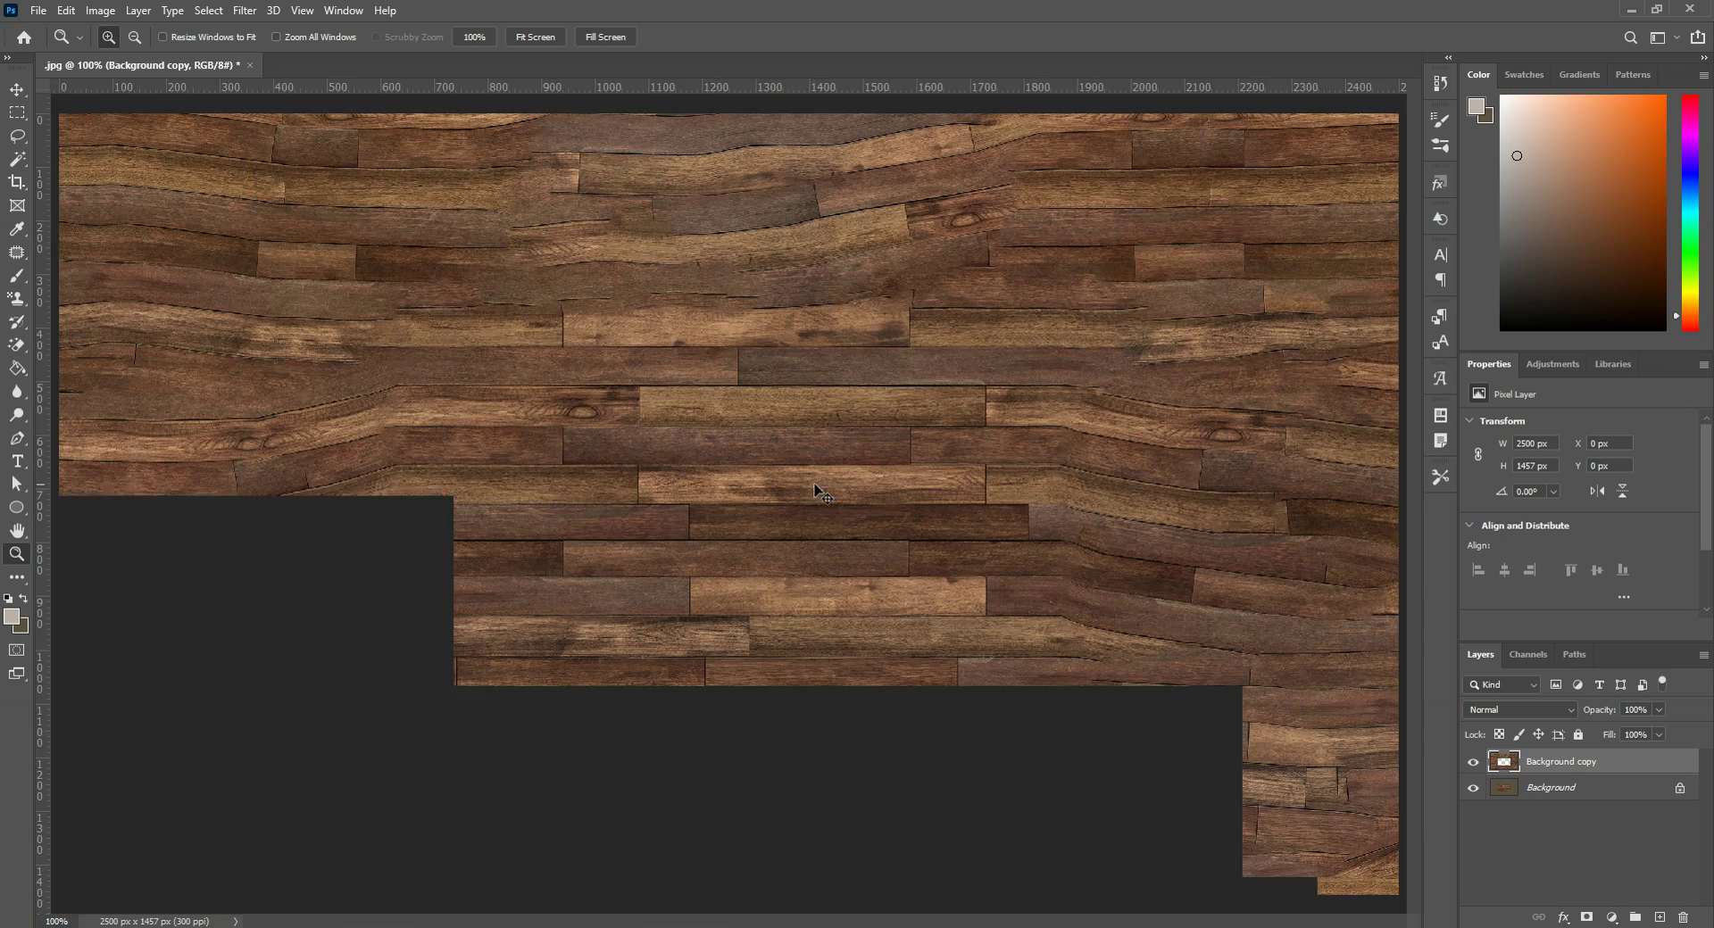
scroll(759, 478, "down", 2)
scroll(757, 476, "down", 2)
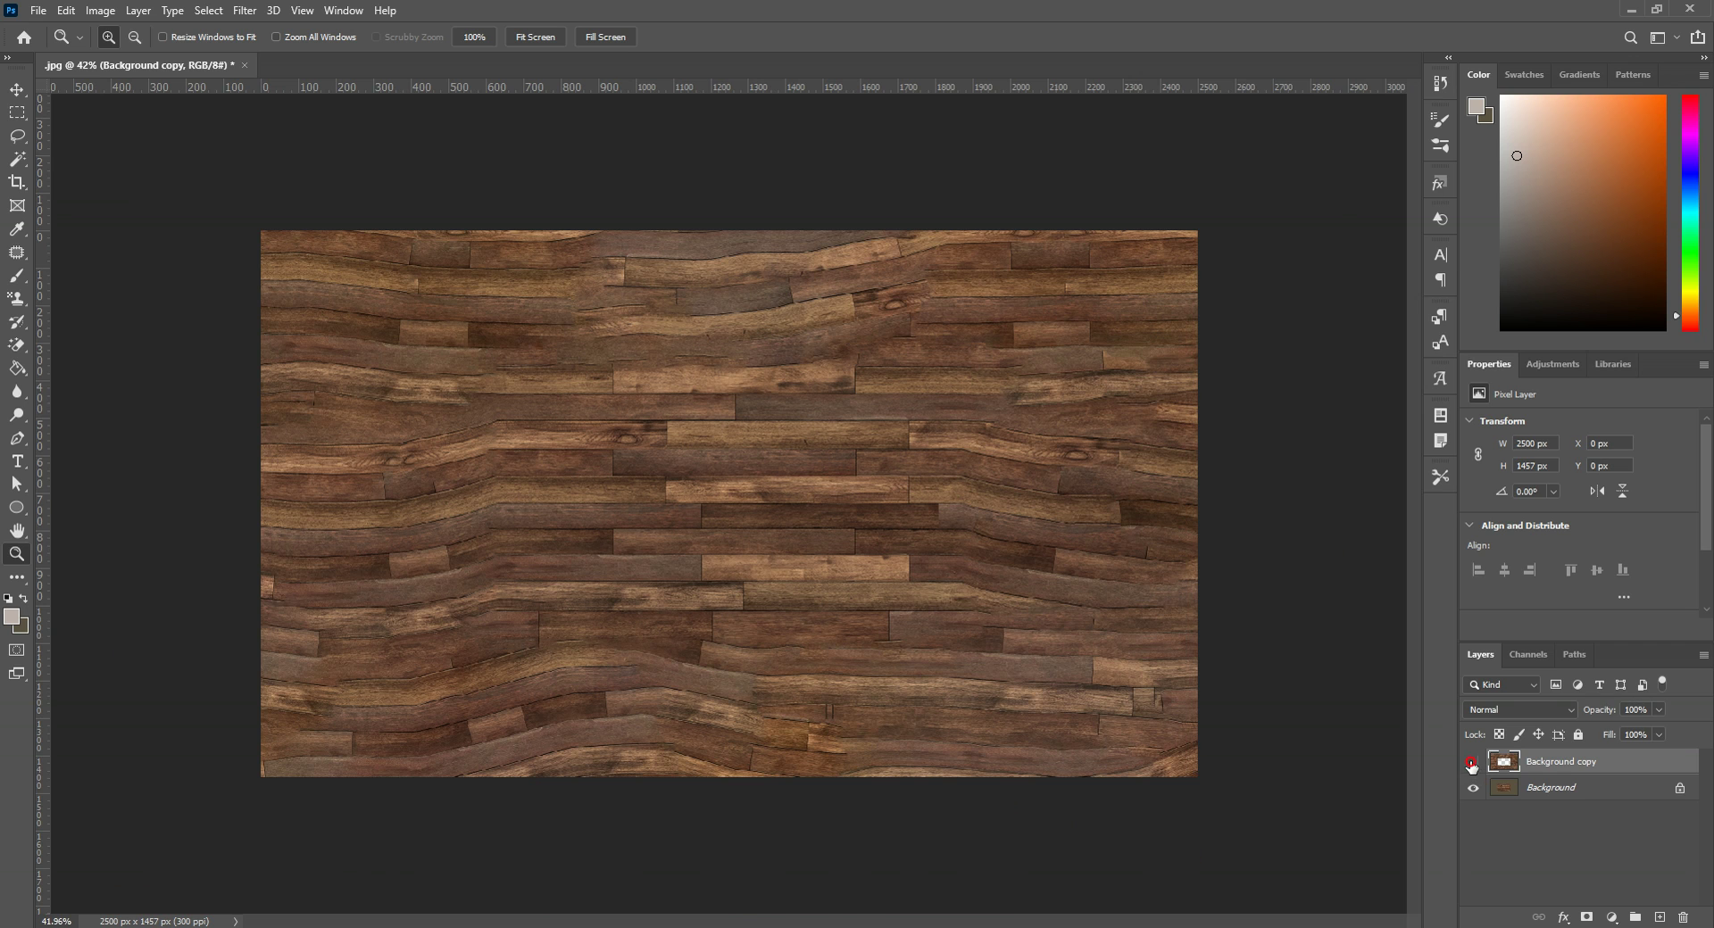
Toggle the Background copy layer's visibility to compare before and after the fill
left_click(1471, 764)
left_click(1471, 764)
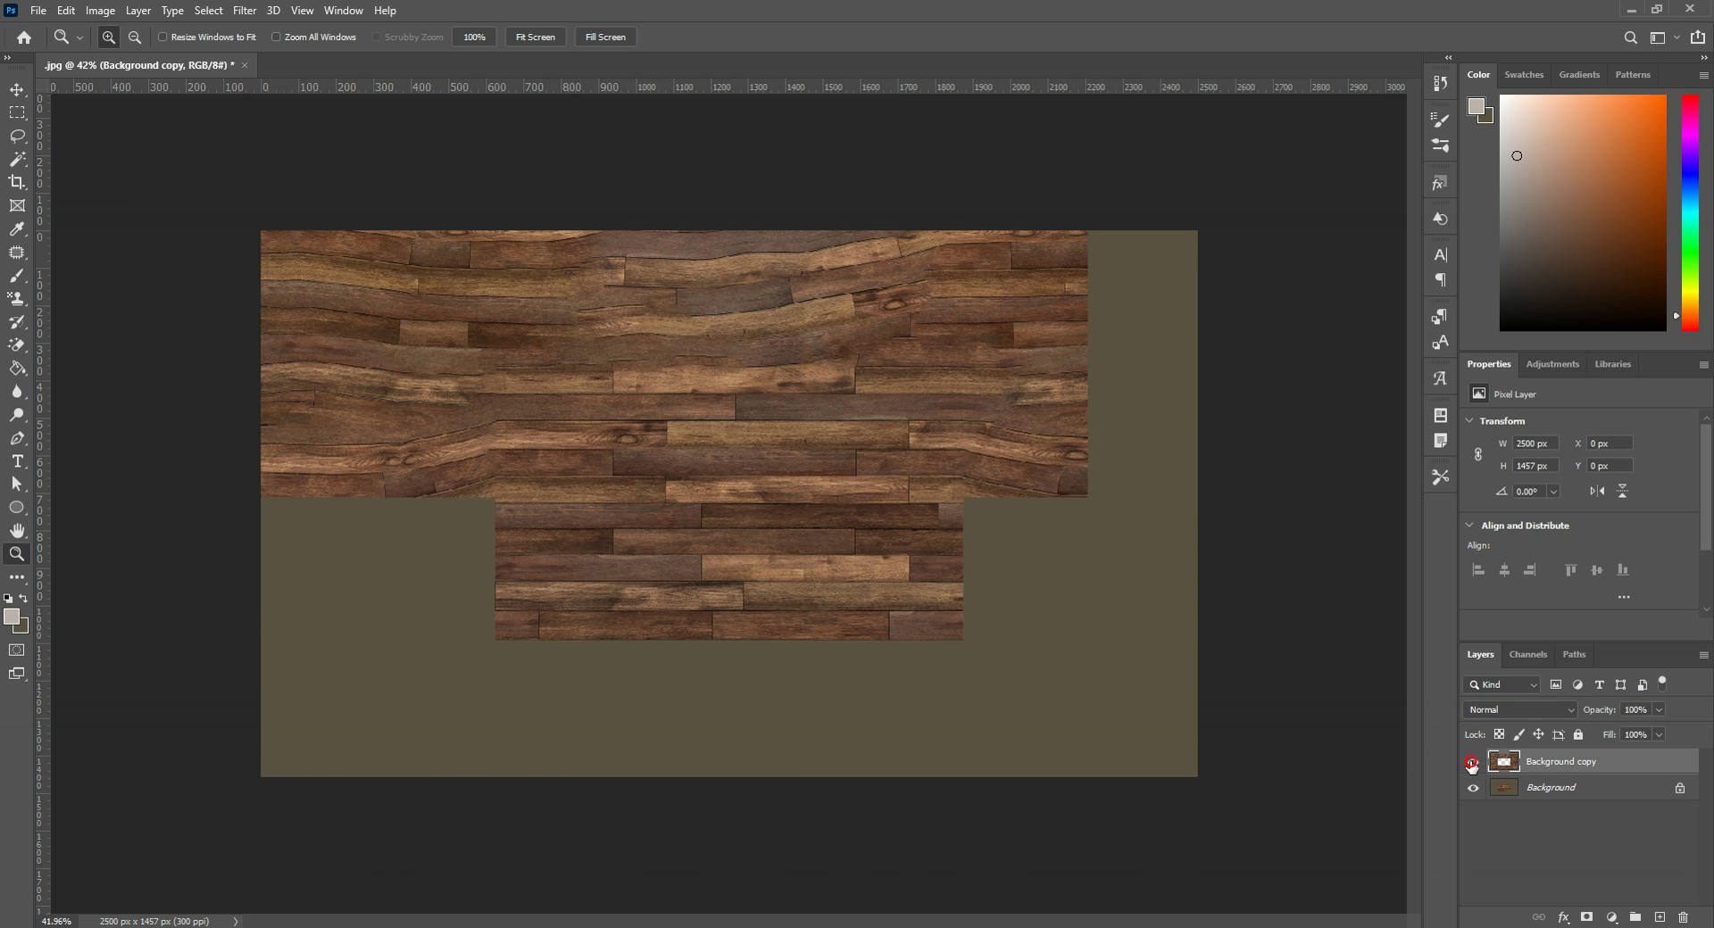
left_click(1471, 764)
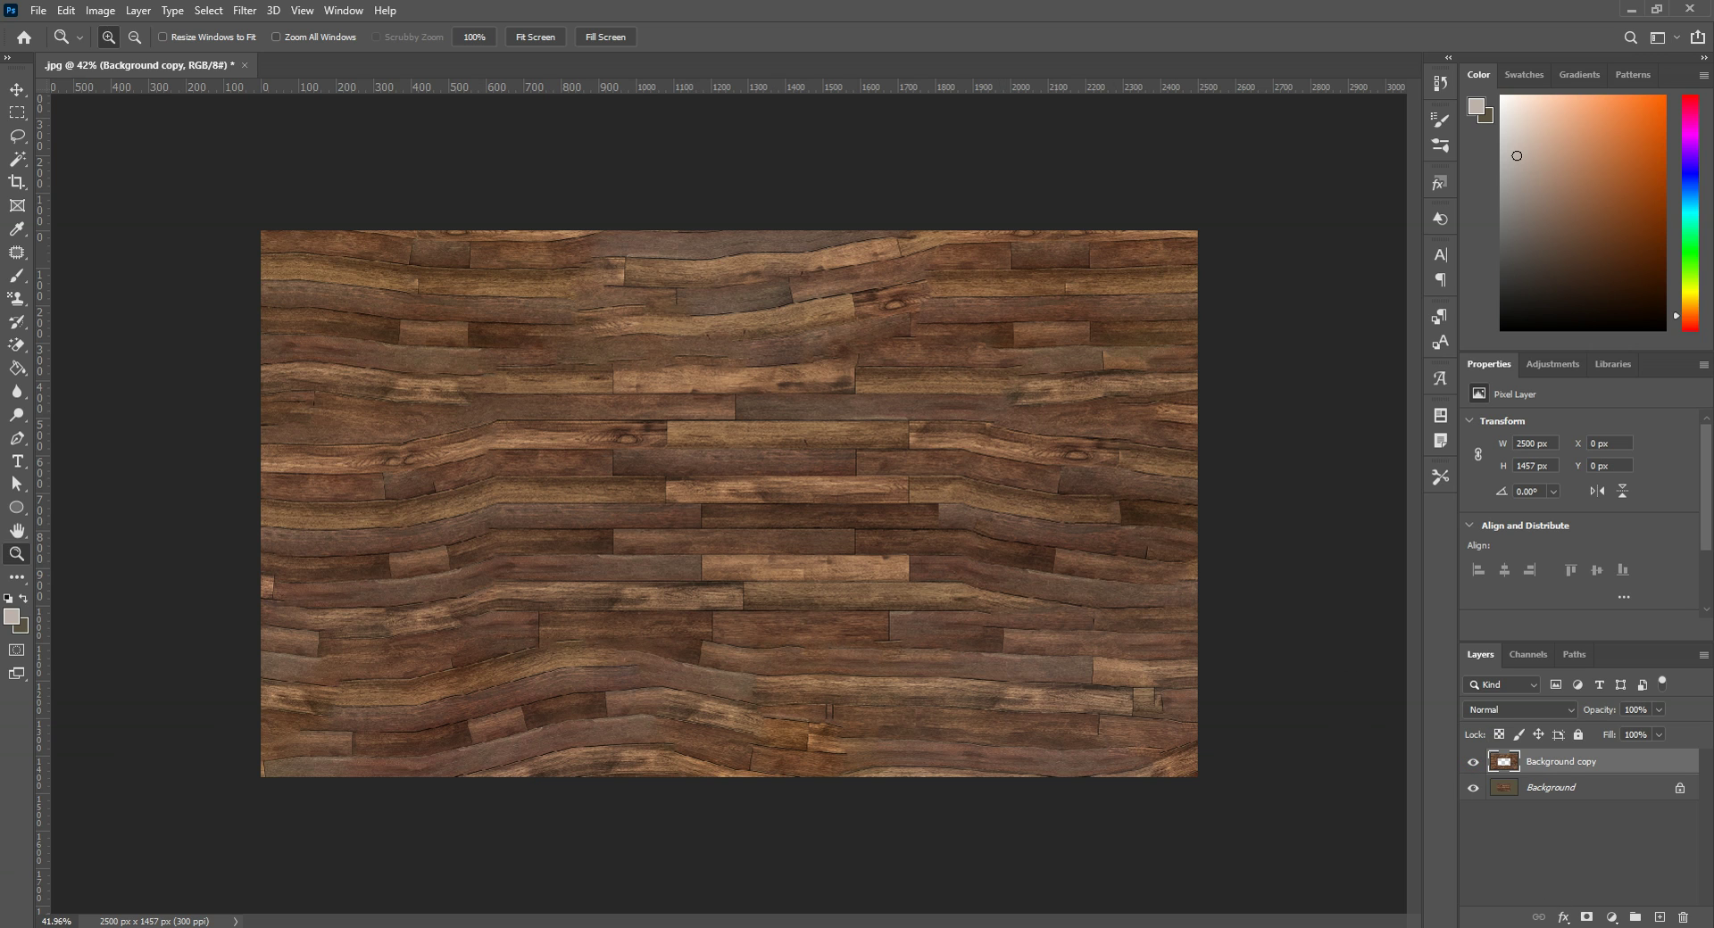
left_click(1457, 926)
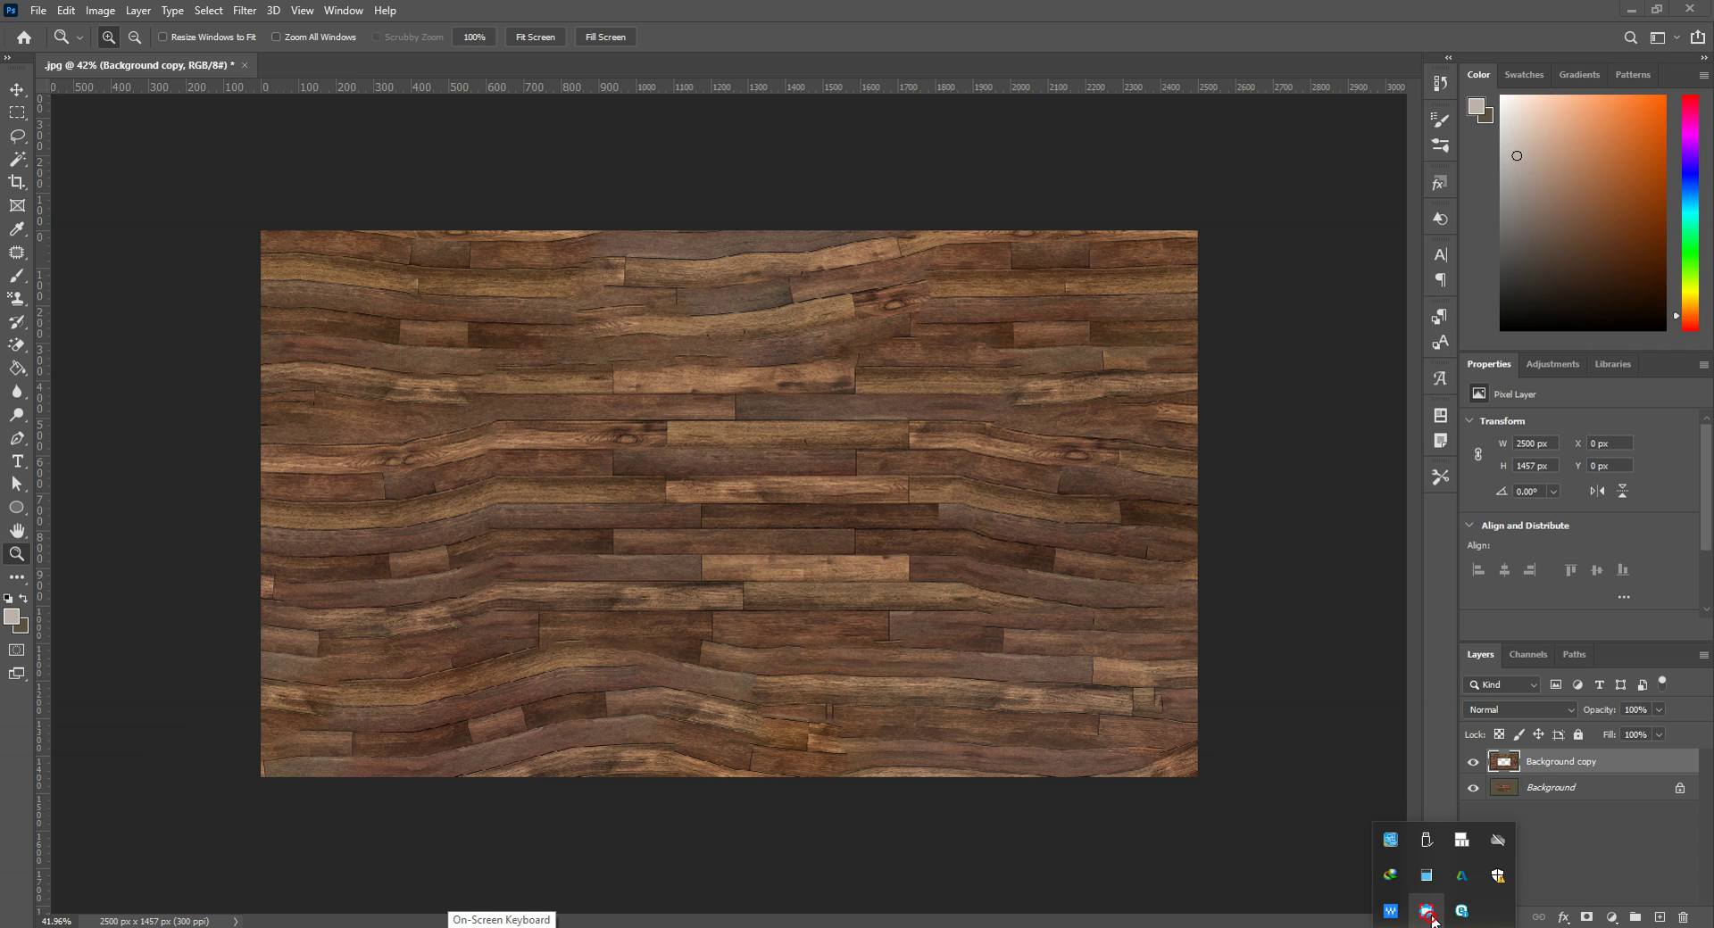